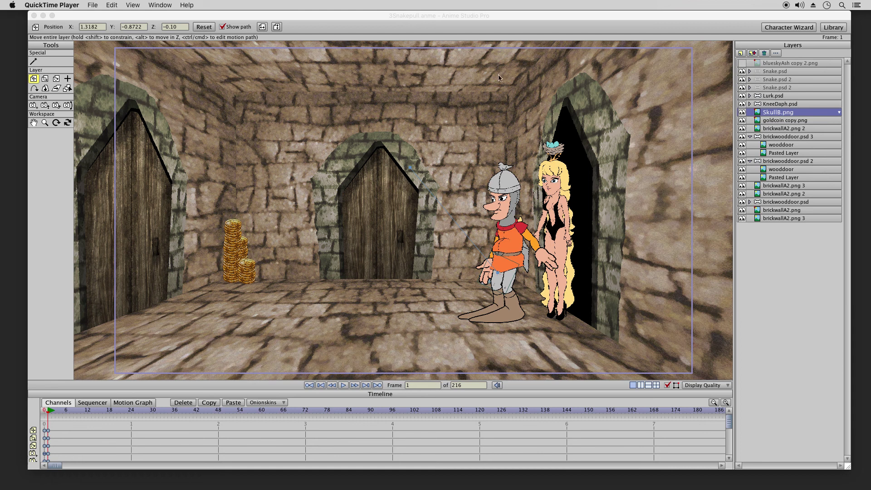
# Step: Track the camera to X 0.3867, Y -0.2359, shifting the room and characters left
pyautogui.click(495, 17)
pyautogui.moveTo(495, 17); pyautogui.dragTo(494, 17)
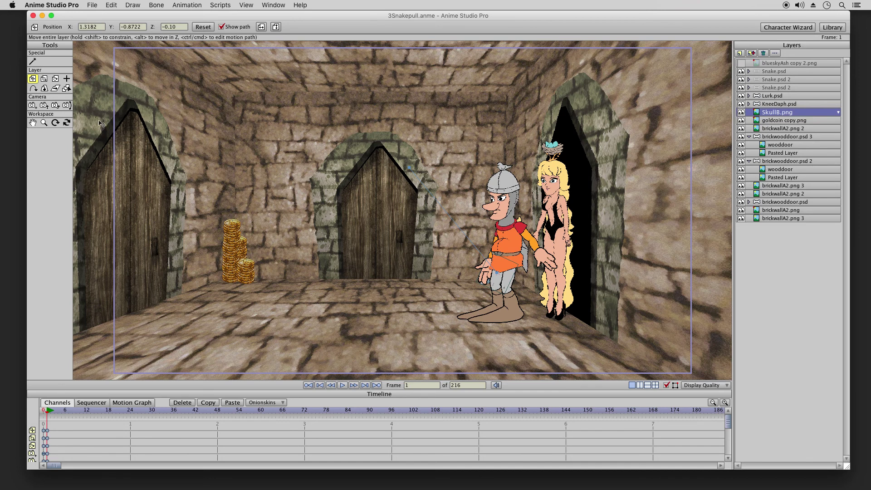
pyautogui.click(32, 105)
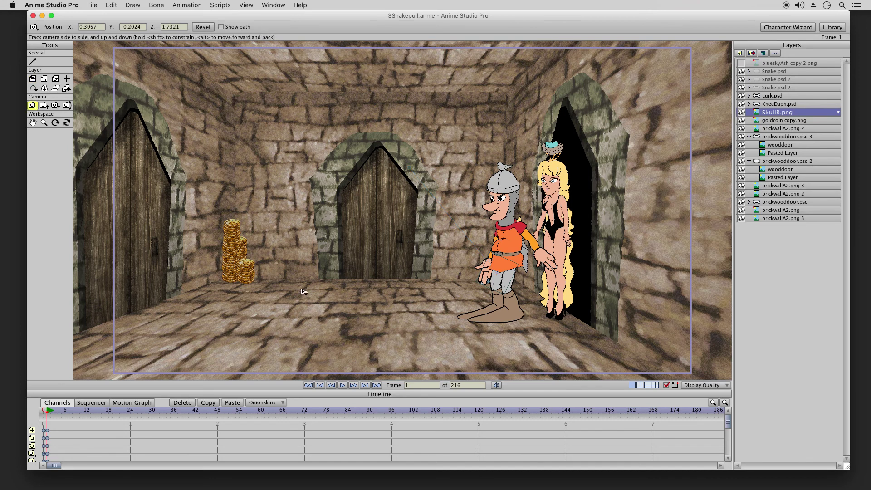
pyautogui.moveTo(301, 294); pyautogui.dragTo(421, 237)
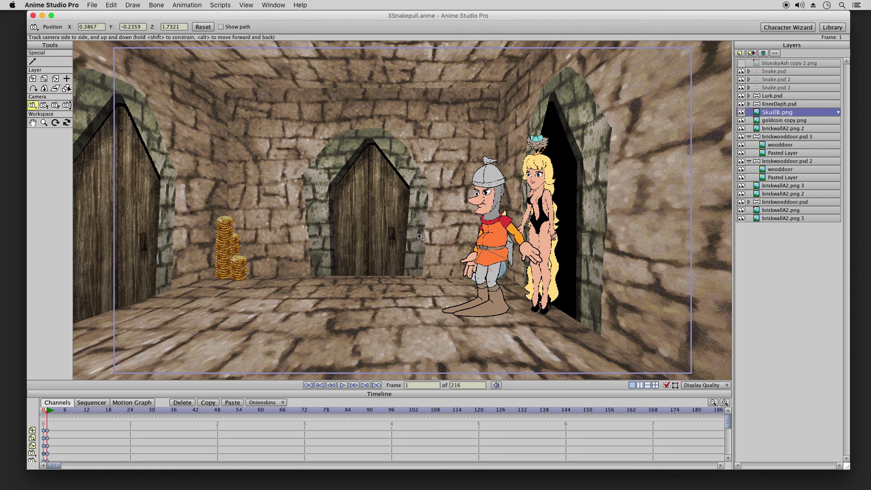
# Step: Select the Lurk.psd layer and switch between the Translate Layer and Manipulate Bones tools
pyautogui.click(765, 96)
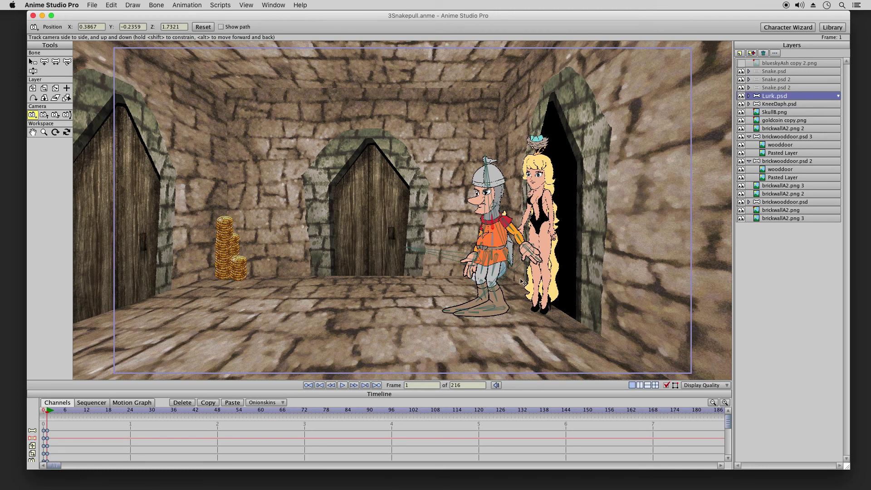
pyautogui.click(33, 89)
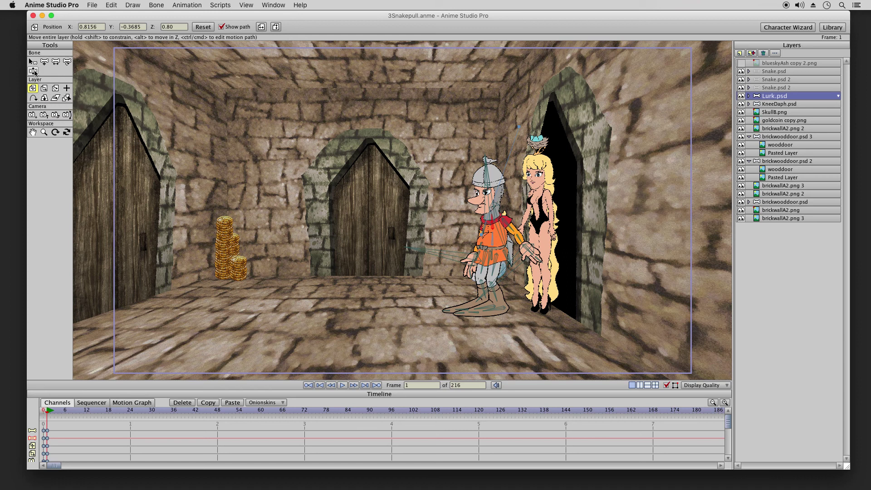
pyautogui.click(33, 71)
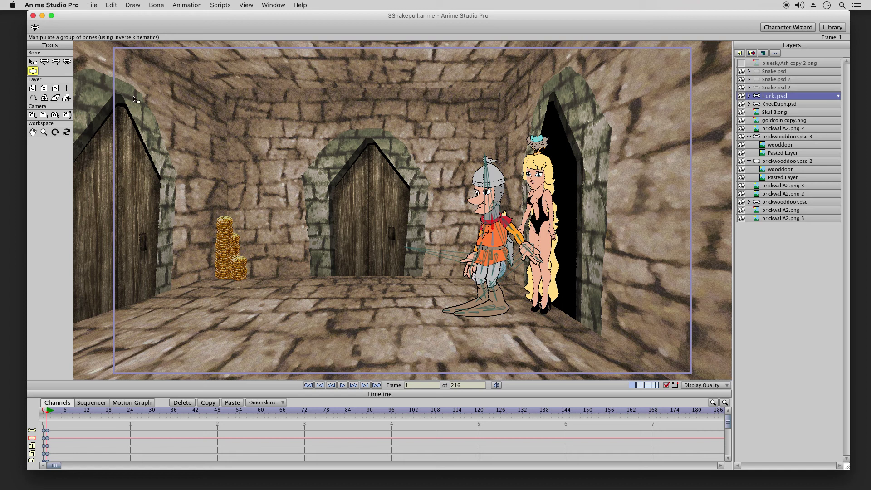
pyautogui.click(34, 89)
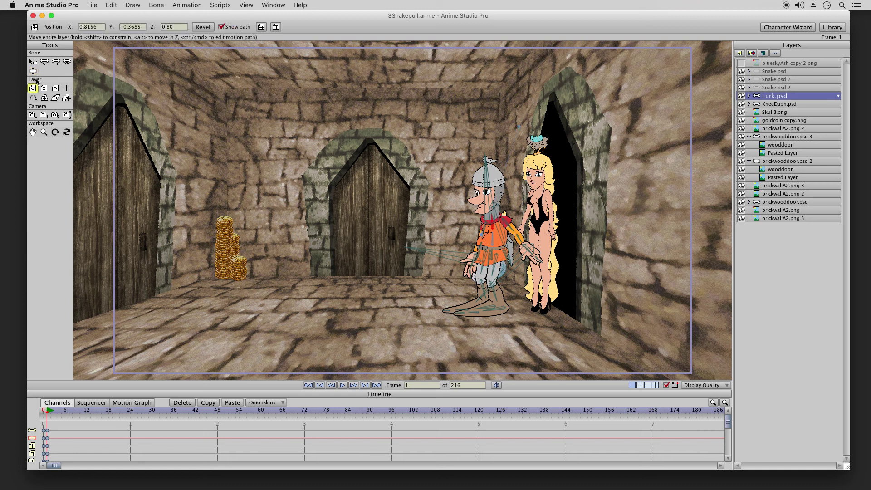
pyautogui.click(34, 71)
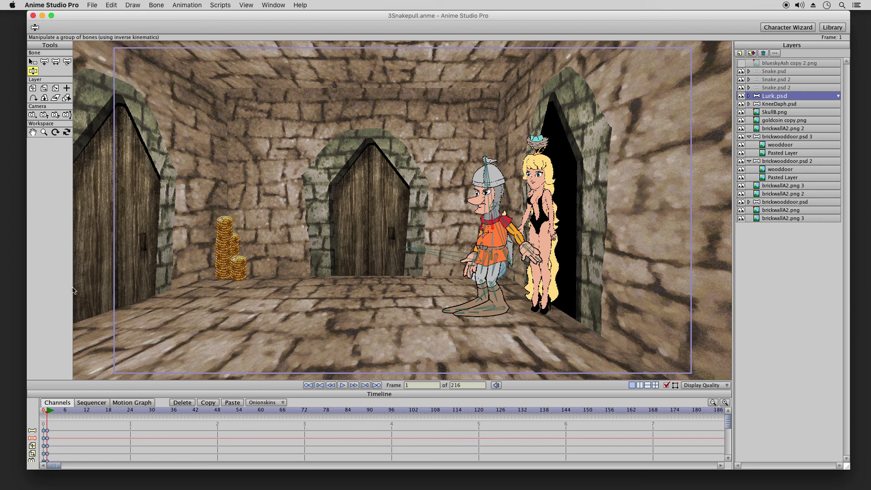
pyautogui.click(33, 88)
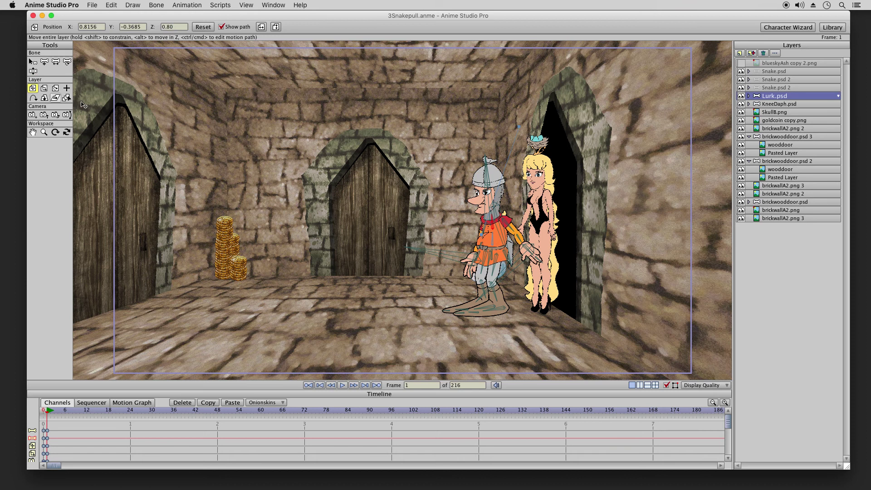
# Step: Select the knight's Z depth 0.80, then track the camera to X 0.2777, Y -0.2471
pyautogui.doubleClick(177, 27)
pyautogui.click(179, 30)
pyautogui.click(33, 114)
pyautogui.moveTo(345, 289); pyautogui.dragTo(389, 320)
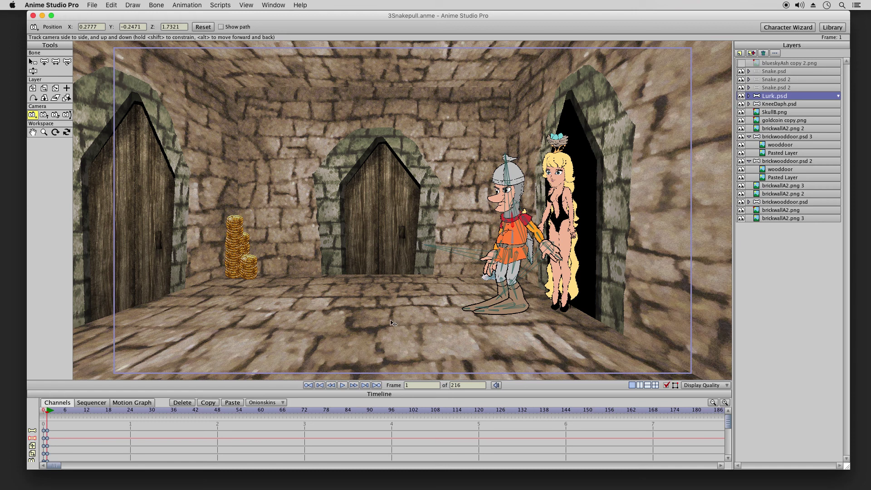
# Step: Set the knight layer's Z depth to 1.80
pyautogui.click(34, 88)
pyautogui.click(178, 28)
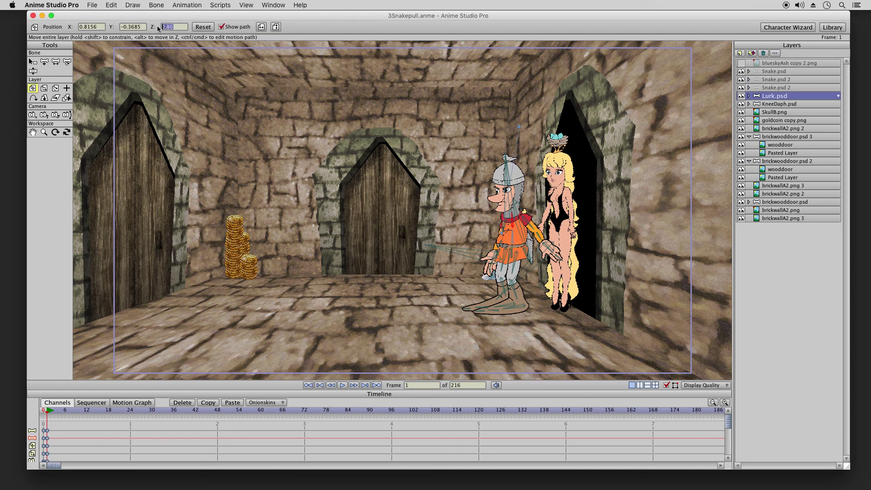
pyautogui.click(166, 27)
pyautogui.press('Return')
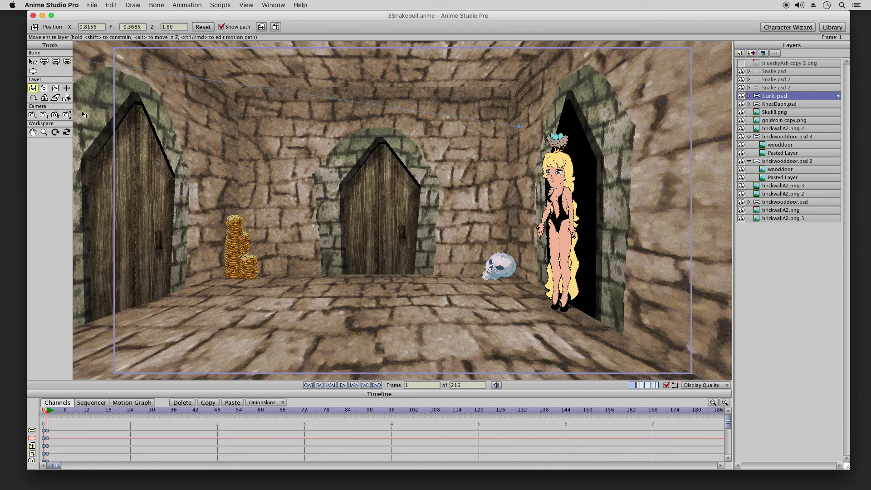
# Step: Undo the accidental resize of the knight layer
pyautogui.click(44, 88)
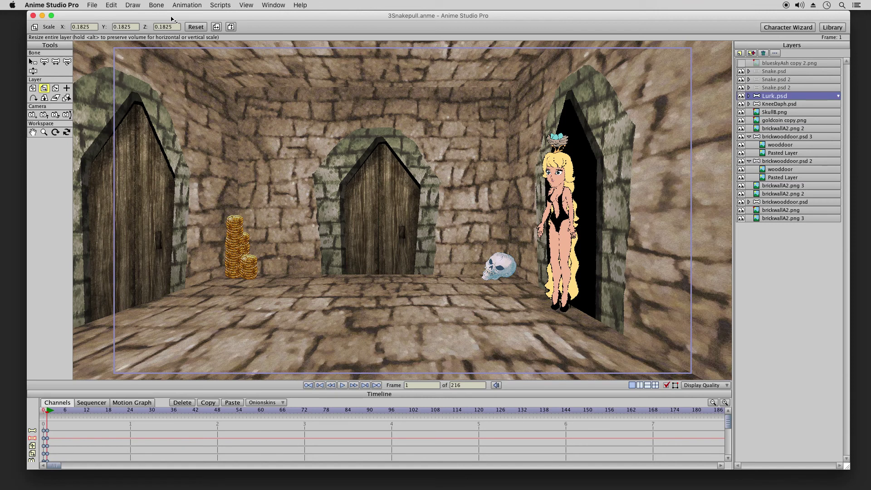
pyautogui.click(111, 5)
pyautogui.click(137, 13)
pyautogui.click(44, 134)
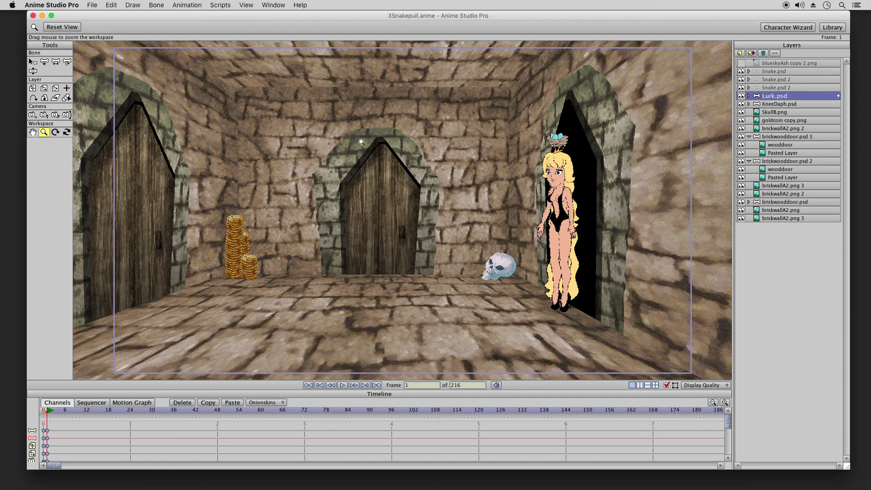
# Step: Change the knight layer's Z depth to 1.2, bringing him forward
pyautogui.click(32, 88)
pyautogui.doubleClick(164, 27)
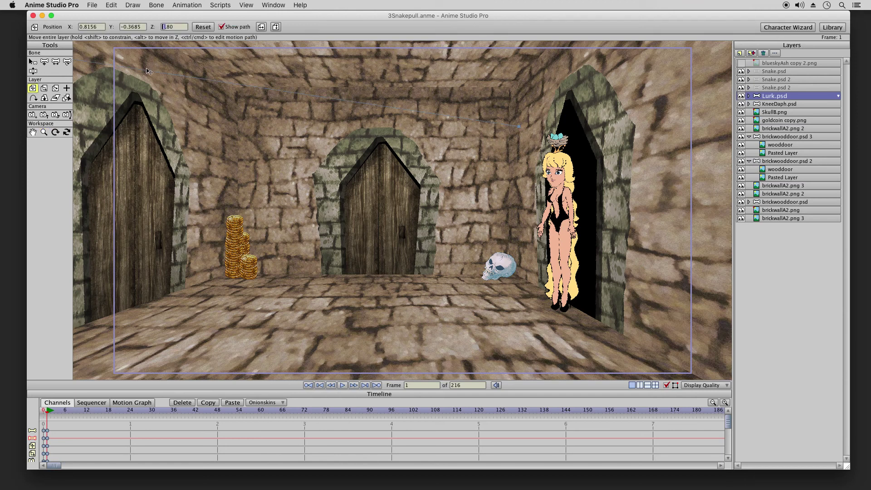
pyautogui.press('BackSpace')
pyautogui.press('super+c')
pyautogui.press('Return')
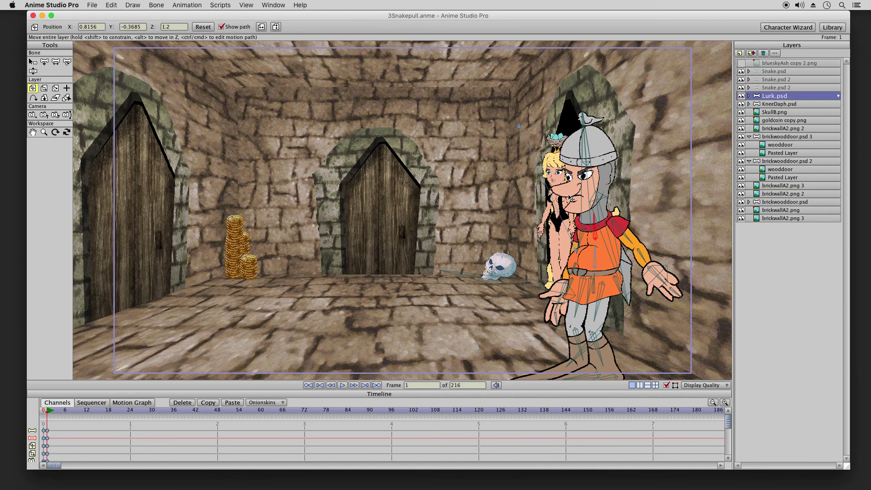
# Step: Pan the camera slightly and set the knight layer's Z depth back to 0.80
pyautogui.click(33, 114)
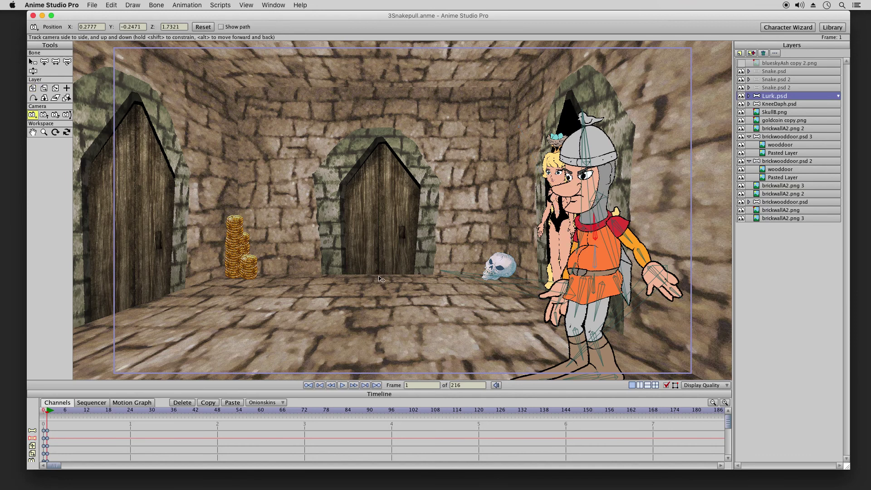
pyautogui.moveTo(381, 280)
pyautogui.mouseDown()
pyautogui.moveTo(421, 281)
pyautogui.moveTo(343, 283)
pyautogui.moveTo(363, 278)
pyautogui.mouseUp()
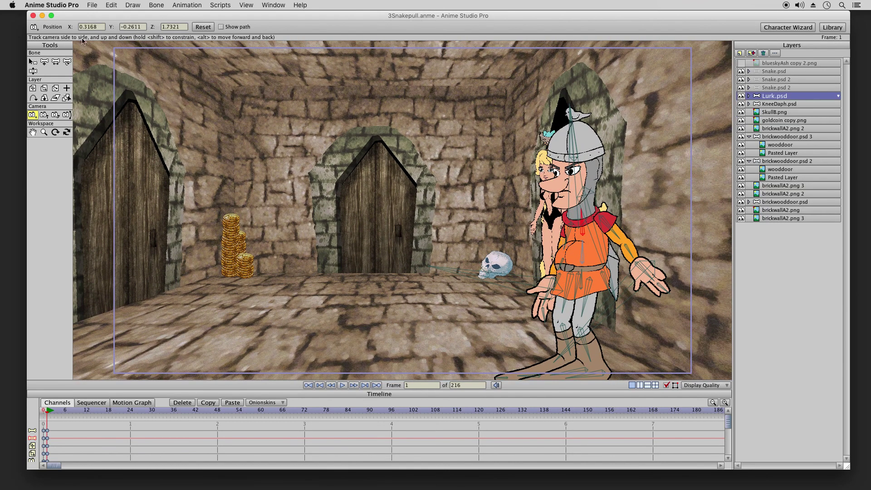
pyautogui.press('Return')
pyautogui.click(38, 87)
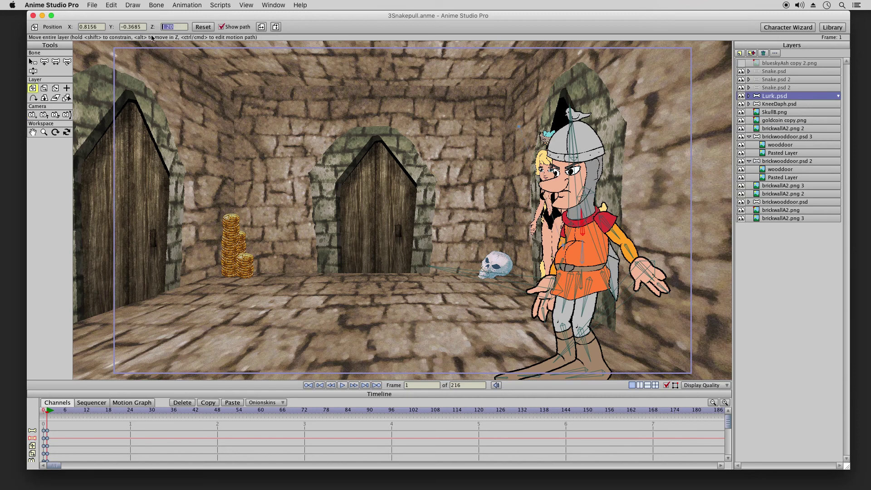
pyautogui.write('.80')
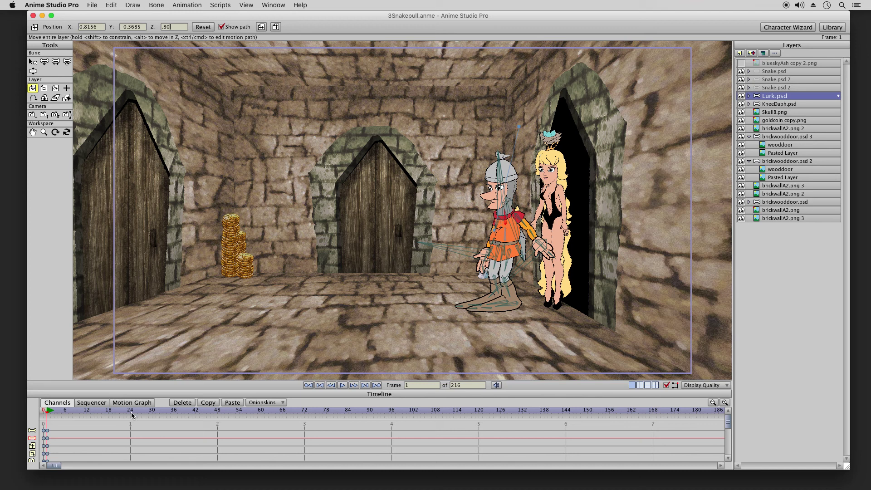
# Step: Commit the 0.80 depth, go to frame 24, and open the Actions panel beside the characters
pyautogui.click(217, 412)
pyautogui.click(131, 413)
pyautogui.click(34, 71)
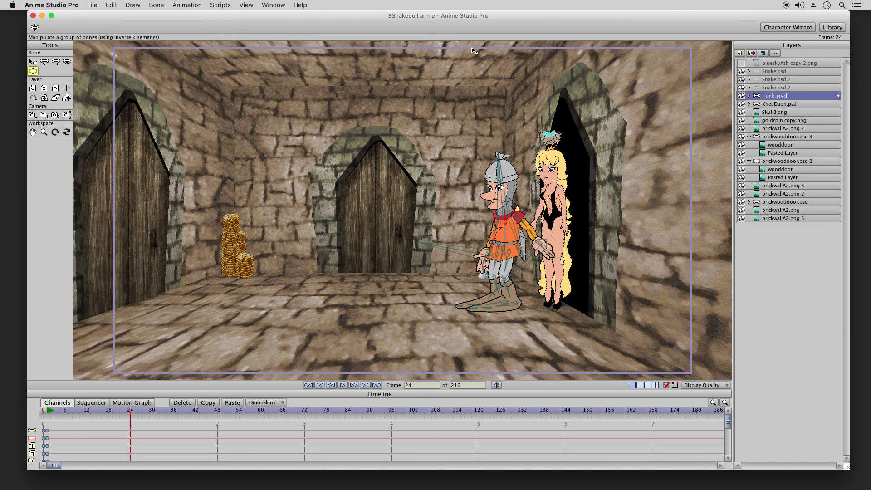
pyautogui.click(273, 5)
pyautogui.click(277, 50)
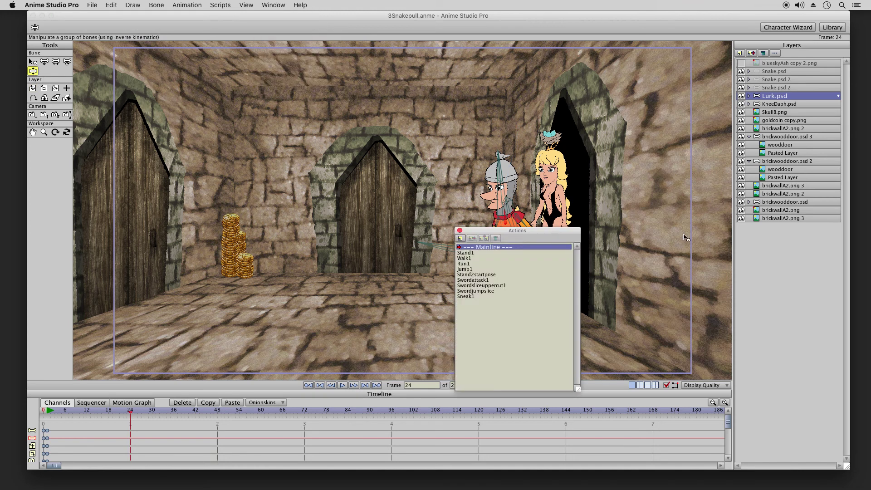
pyautogui.moveTo(524, 232); pyautogui.dragTo(778, 236)
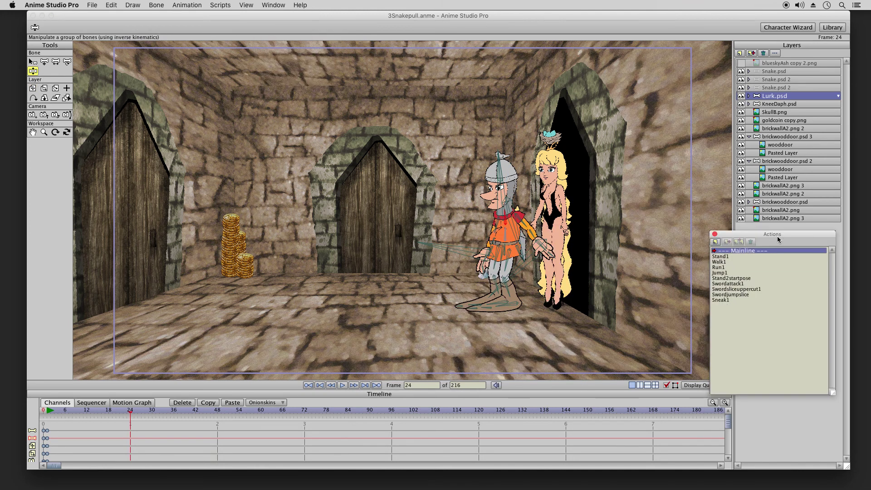
# Step: Insert the Stand1 action at frame 24, then delete those inserted keyframes
pyautogui.click(734, 258)
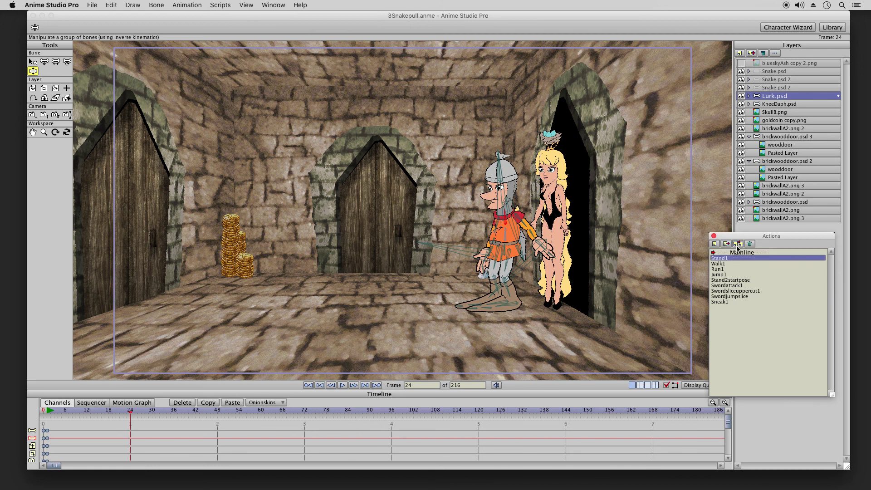
pyautogui.click(739, 245)
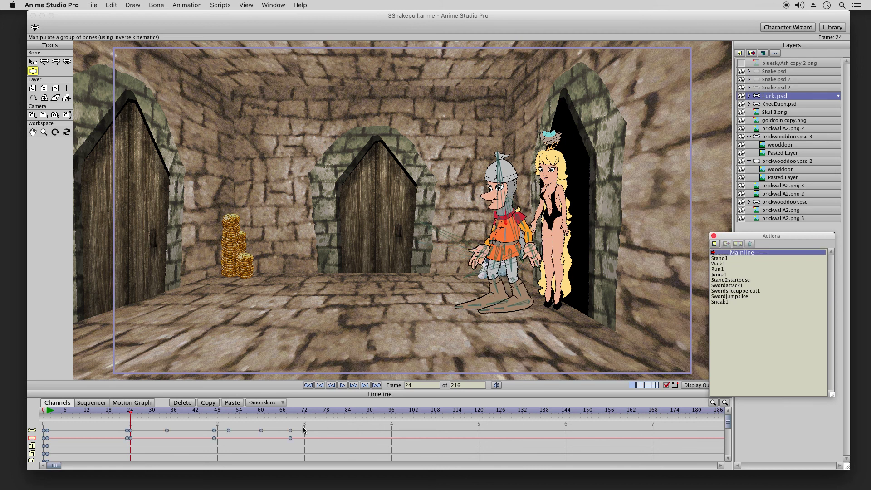
pyautogui.moveTo(303, 430); pyautogui.dragTo(114, 454)
pyautogui.click(183, 403)
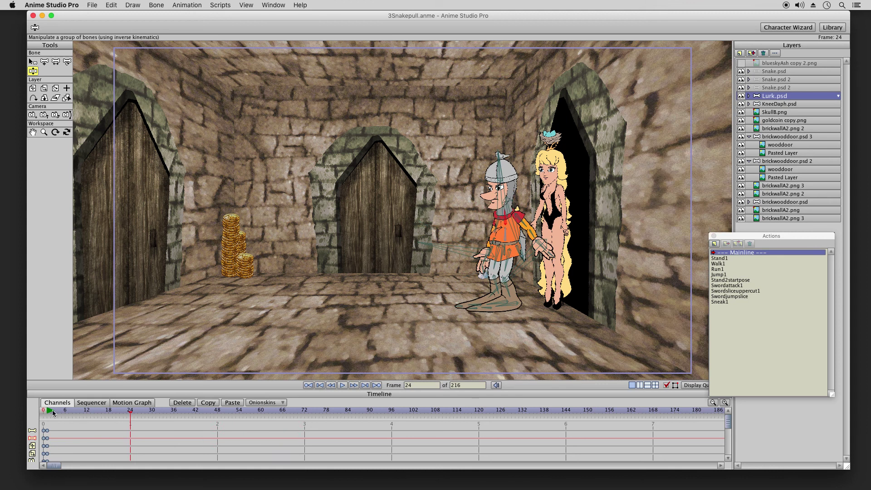
# Step: Insert Stand1 into the Mainline at frame 1 and rotate the knight's arm lower
pyautogui.click(51, 409)
pyautogui.click(730, 259)
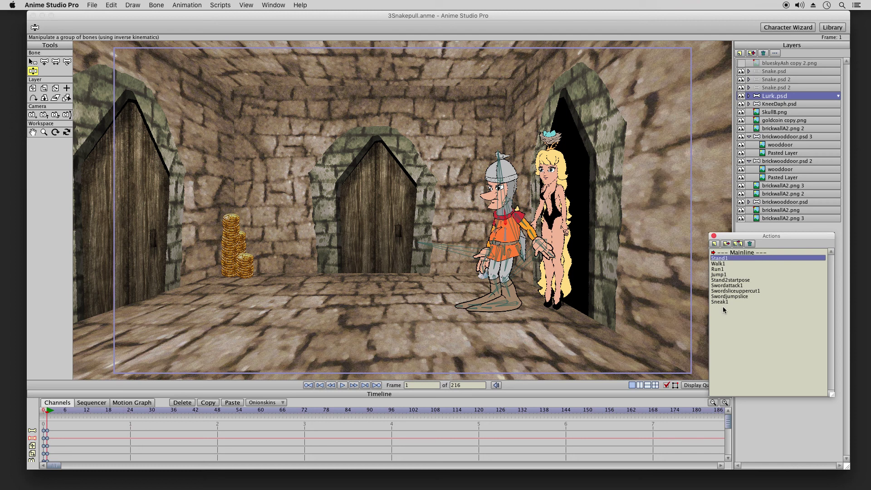
pyautogui.click(738, 244)
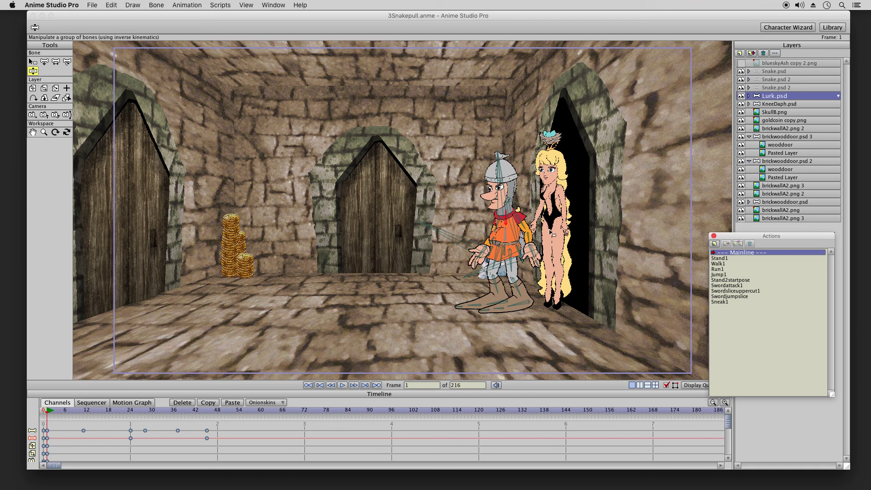
pyautogui.click(529, 232)
pyautogui.moveTo(530, 232); pyautogui.dragTo(552, 257)
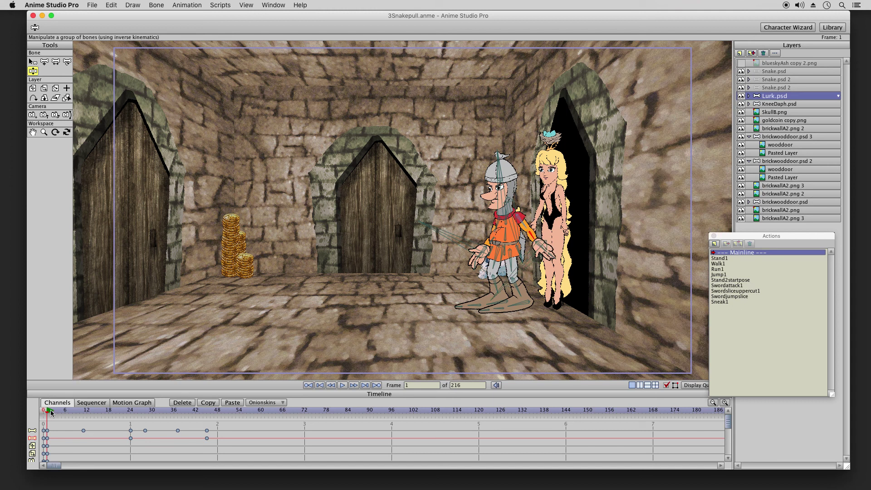
# Step: At frame 24, swing the knight's arm out, tilt his head back, and delete later keys
pyautogui.moveTo(50, 409); pyautogui.dragTo(85, 414)
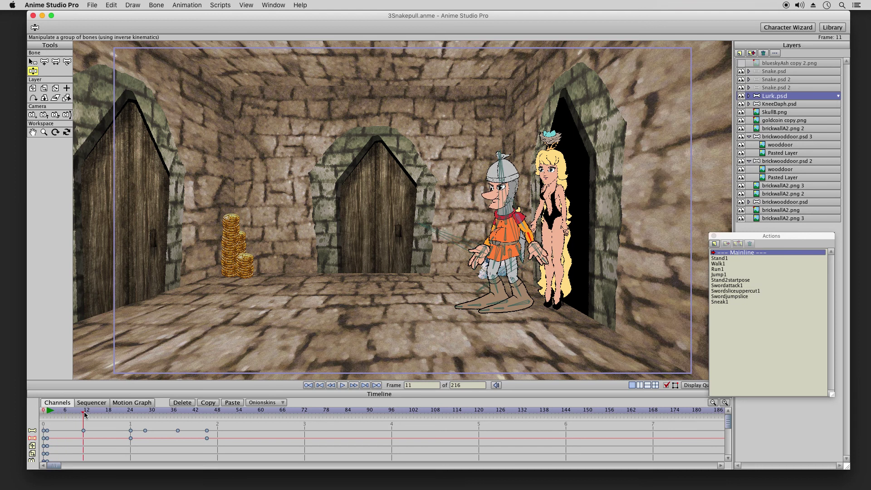
pyautogui.click(131, 414)
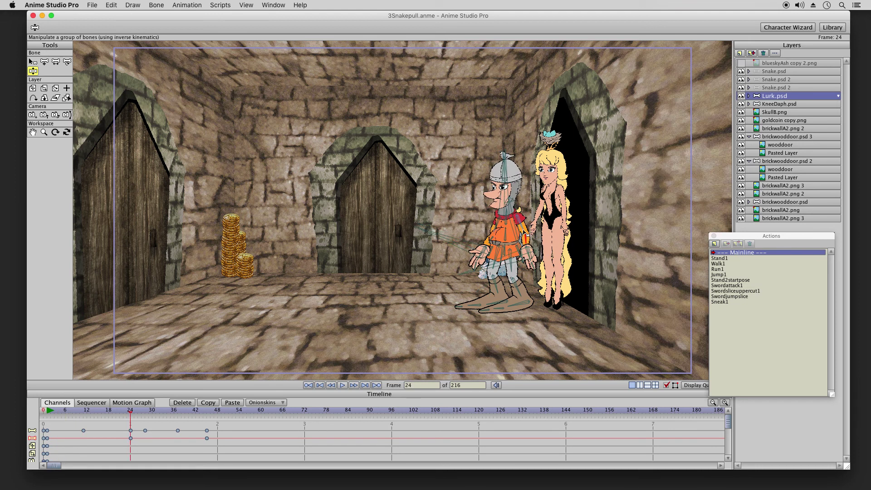
pyautogui.moveTo(526, 237)
pyautogui.mouseDown()
pyautogui.moveTo(539, 241)
pyautogui.moveTo(528, 220)
pyautogui.mouseUp()
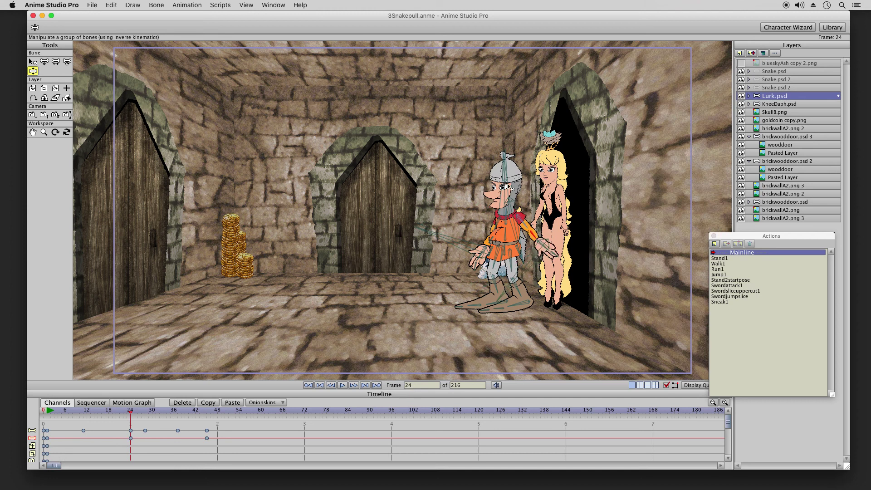
pyautogui.moveTo(506, 191); pyautogui.dragTo(500, 207)
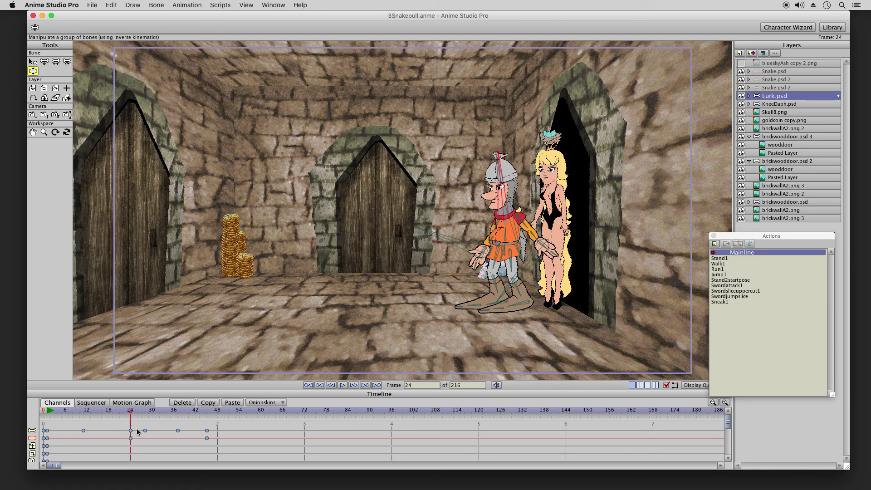
pyautogui.moveTo(145, 425); pyautogui.dragTo(229, 456)
pyautogui.click(182, 402)
# Step: At frame 28, pick Walk1 in Actions and add a position keyframe for the knight
pyautogui.click(148, 411)
pyautogui.click(729, 302)
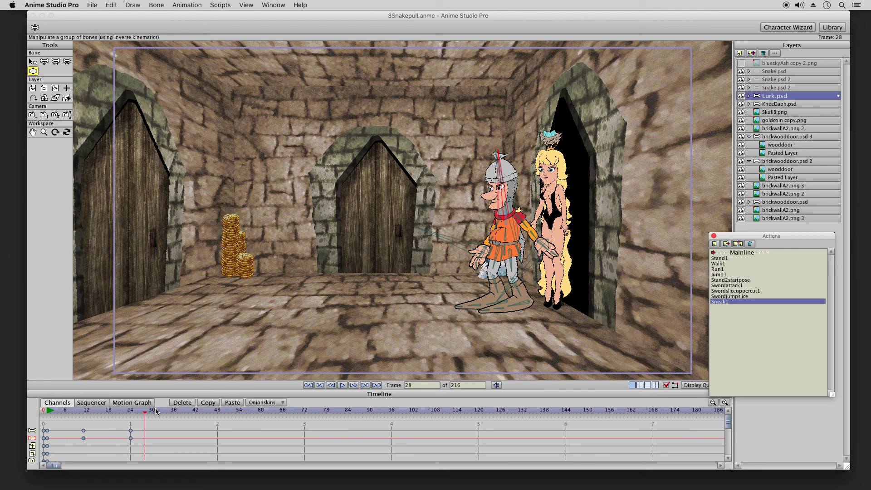
pyautogui.click(732, 264)
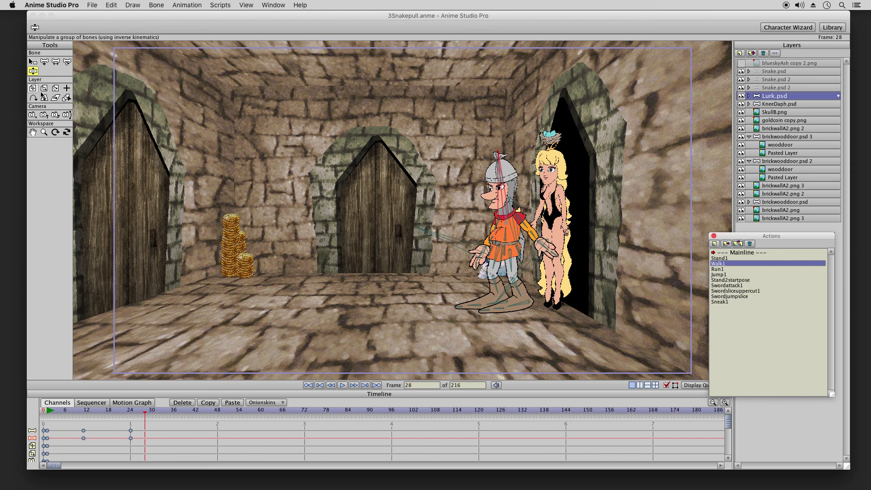
pyautogui.click(32, 89)
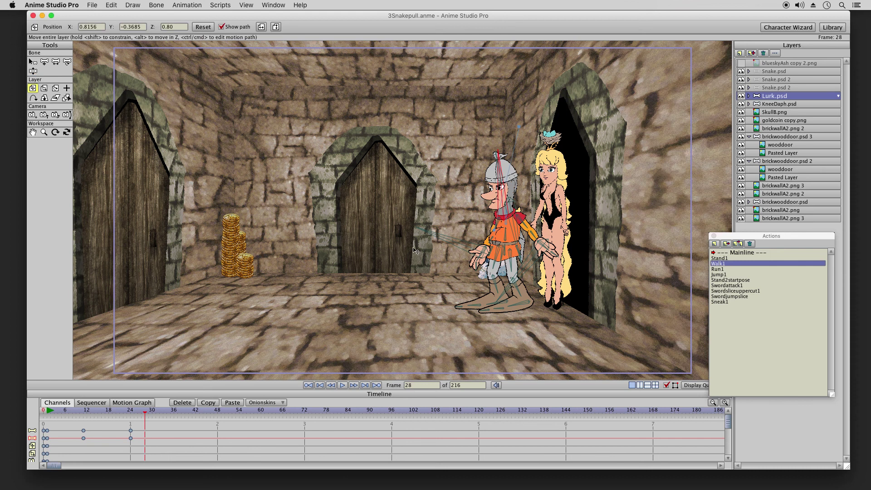
pyautogui.click(290, 354)
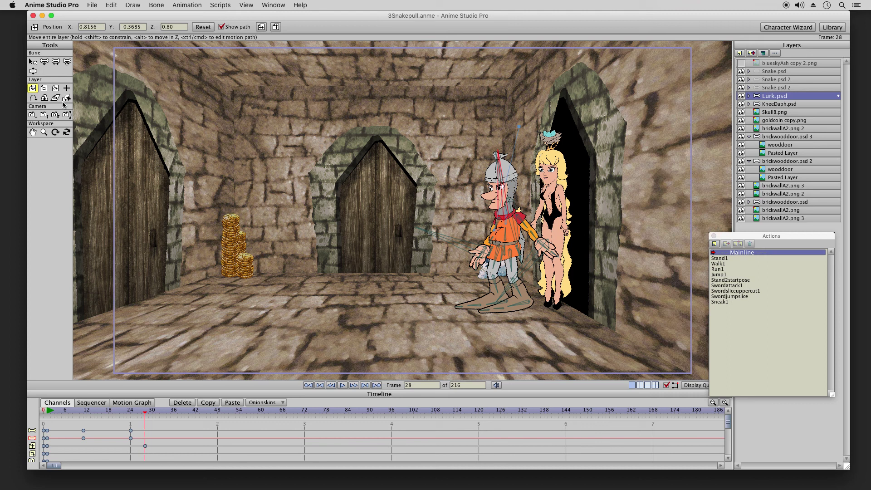
# Step: Insert Walk1 at frame 28 and delete the duplicated frame-28 keyframes
pyautogui.click(732, 264)
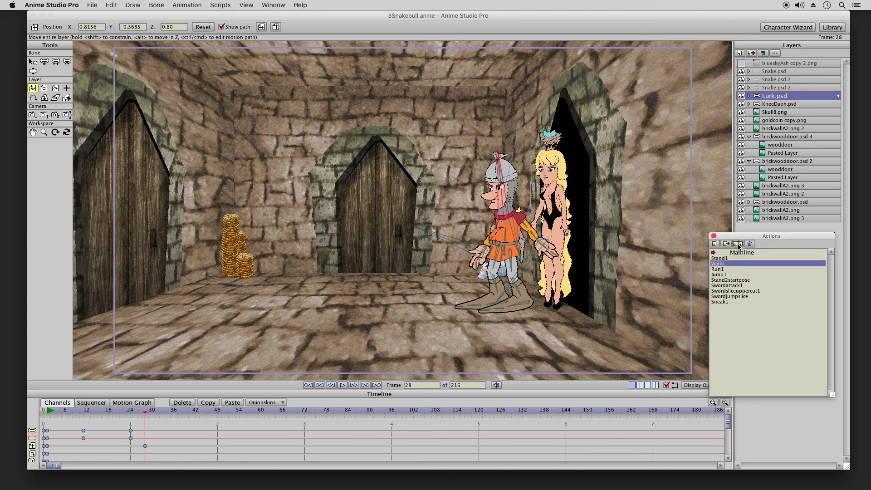
pyautogui.click(738, 245)
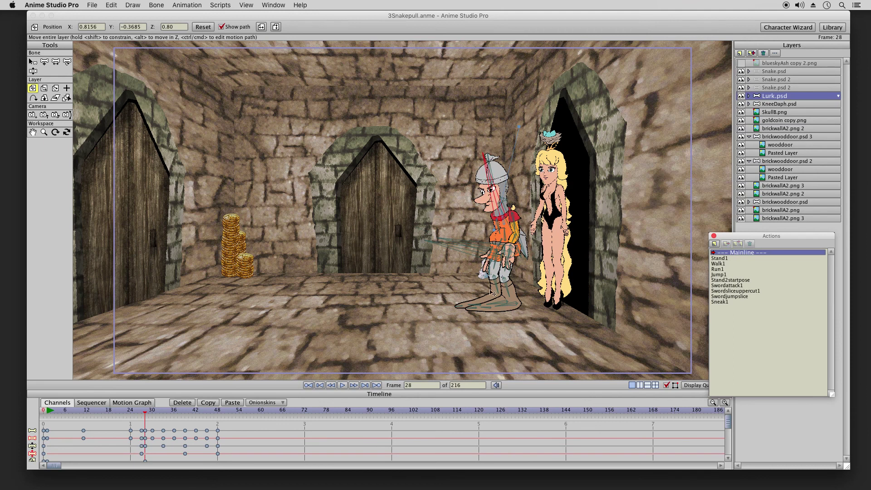
pyautogui.click(142, 448)
pyautogui.moveTo(142, 450); pyautogui.dragTo(142, 459)
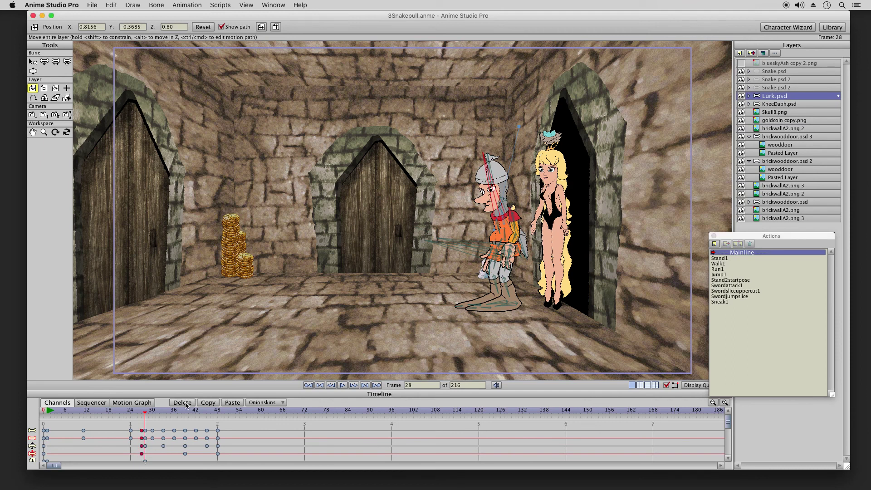
pyautogui.click(185, 402)
# Step: Scrub from frame 24 through 29 to check the knight's motion
pyautogui.moveTo(226, 423); pyautogui.dragTo(251, 438)
pyautogui.click(130, 413)
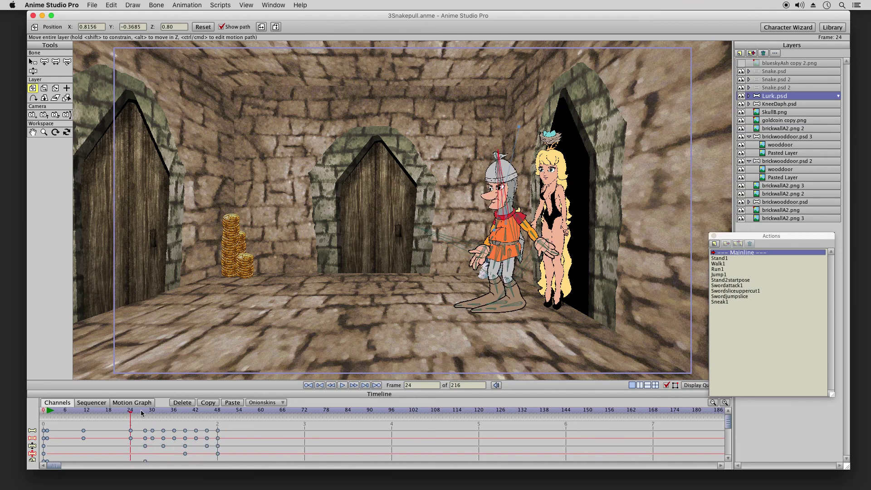
pyautogui.moveTo(141, 413); pyautogui.dragTo(244, 459)
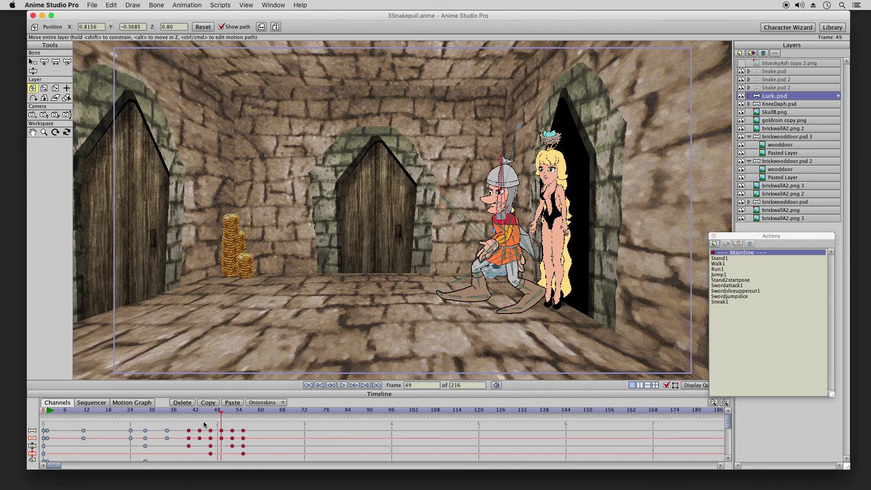
# Step: Select the later walk keys from about frame 43 onward and shift them one frame earlier
pyautogui.moveTo(198, 423); pyautogui.dragTo(254, 458)
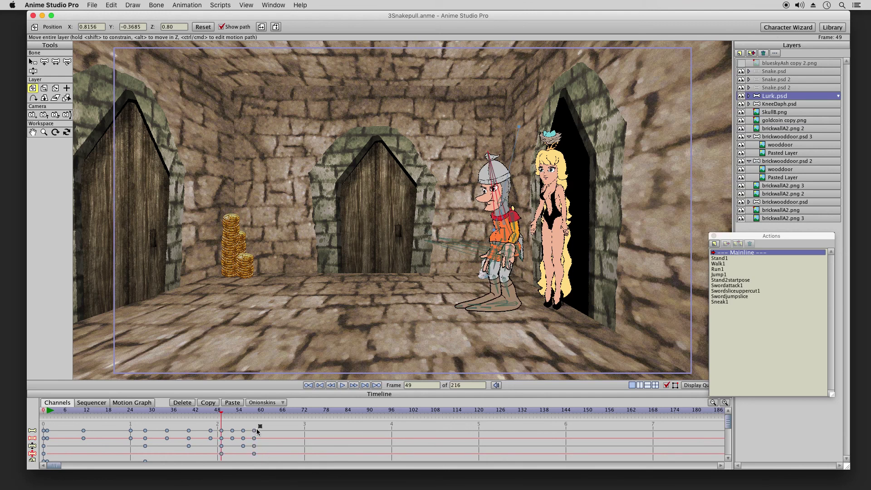
pyautogui.moveTo(262, 424); pyautogui.dragTo(234, 456)
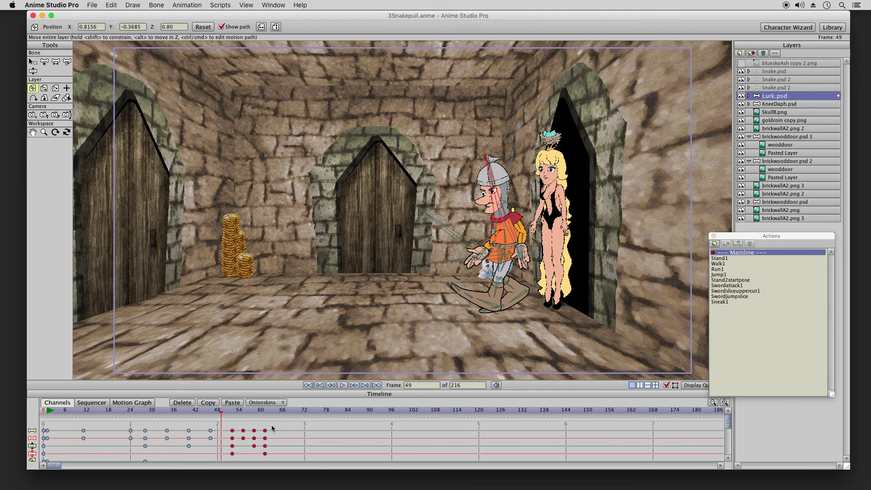
pyautogui.moveTo(274, 425); pyautogui.dragTo(281, 449)
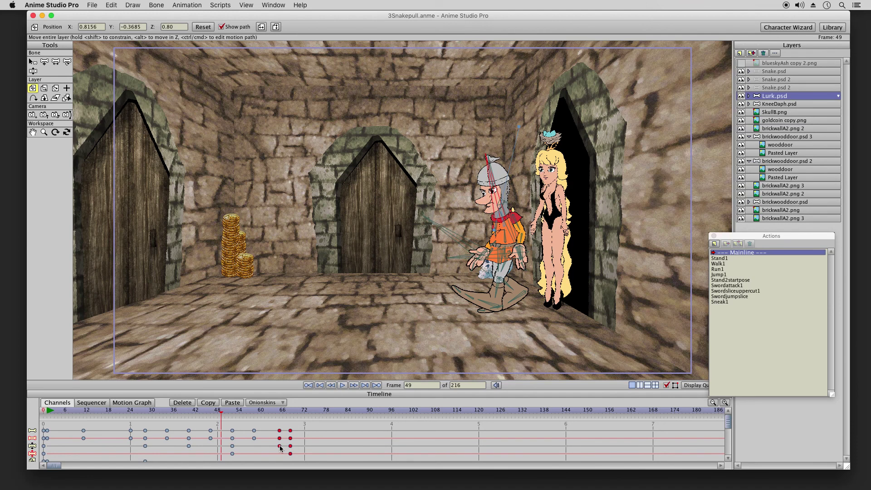
pyautogui.moveTo(279, 447); pyautogui.dragTo(295, 454)
# Step: Scrub frames 22–31 to check the walk, then nudge Lurk to X 0.8202, Y -0.3731
pyautogui.click(123, 410)
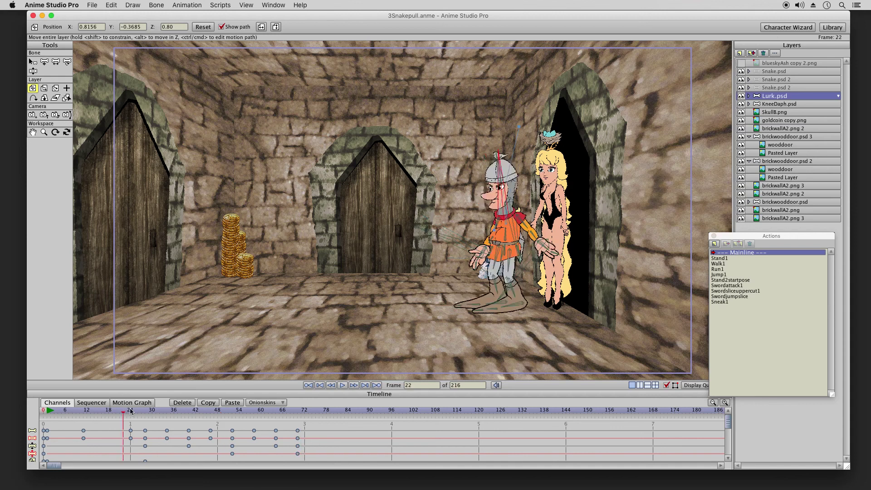
pyautogui.moveTo(137, 411)
pyautogui.mouseDown()
pyautogui.moveTo(167, 413)
pyautogui.moveTo(133, 412)
pyautogui.moveTo(146, 415)
pyautogui.mouseUp()
pyautogui.click(127, 411)
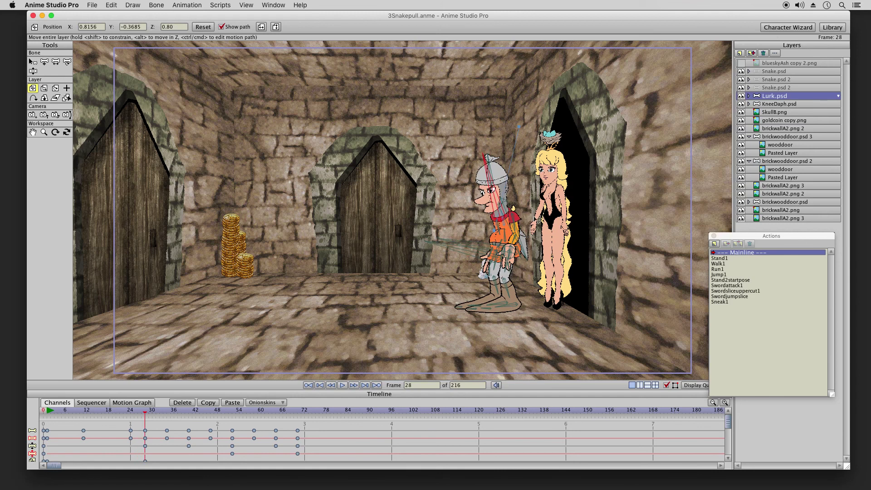
pyautogui.press('Right')
pyautogui.press('Down')
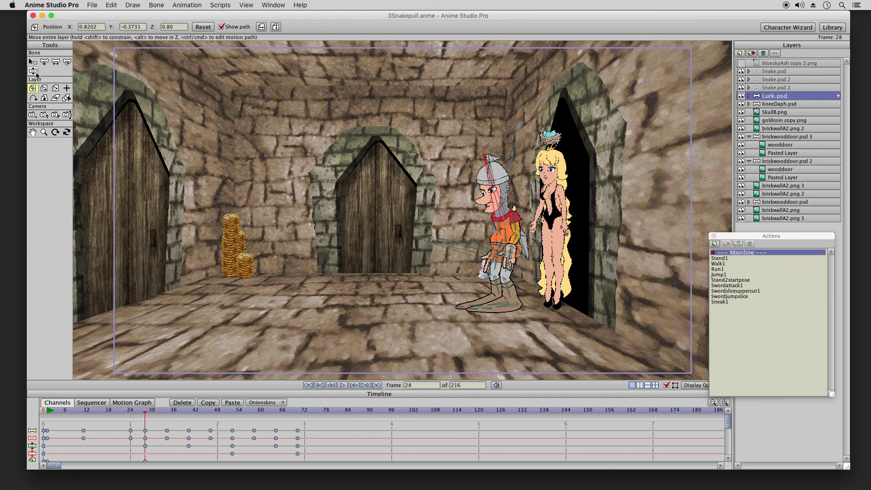
pyautogui.click(32, 71)
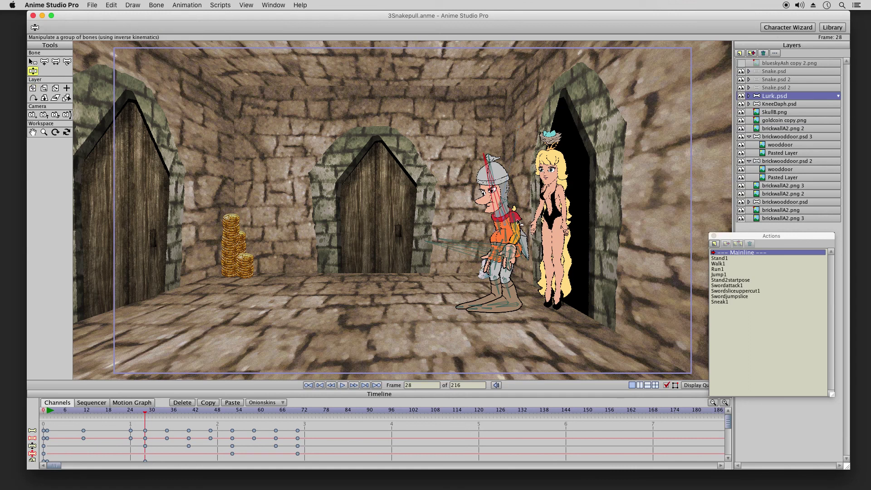
pyautogui.moveTo(525, 223); pyautogui.dragTo(555, 249)
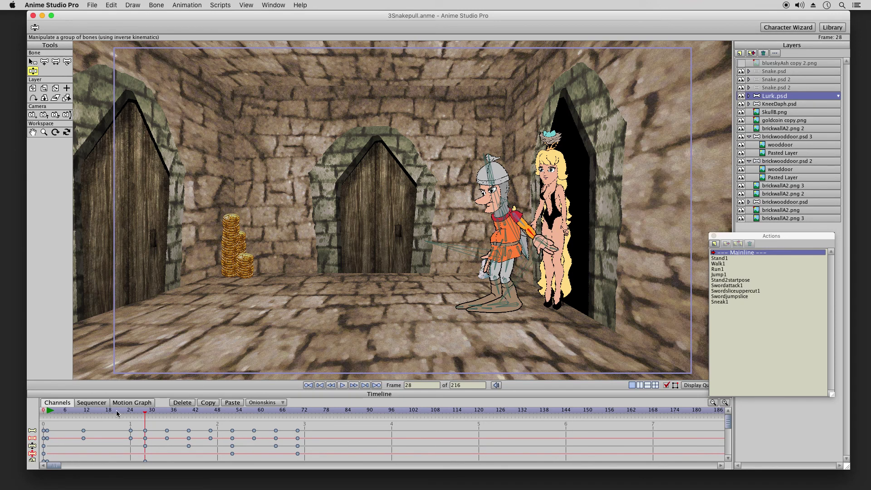
pyautogui.click(130, 413)
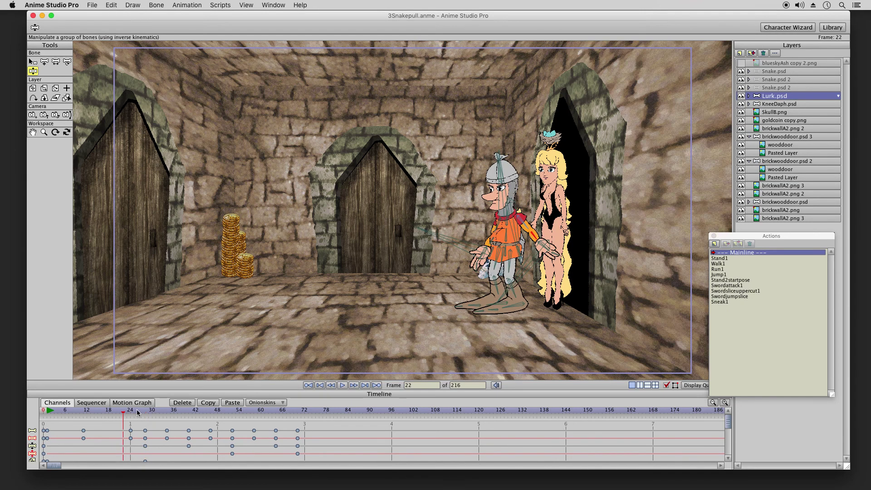
pyautogui.moveTo(146, 412); pyautogui.dragTo(170, 419)
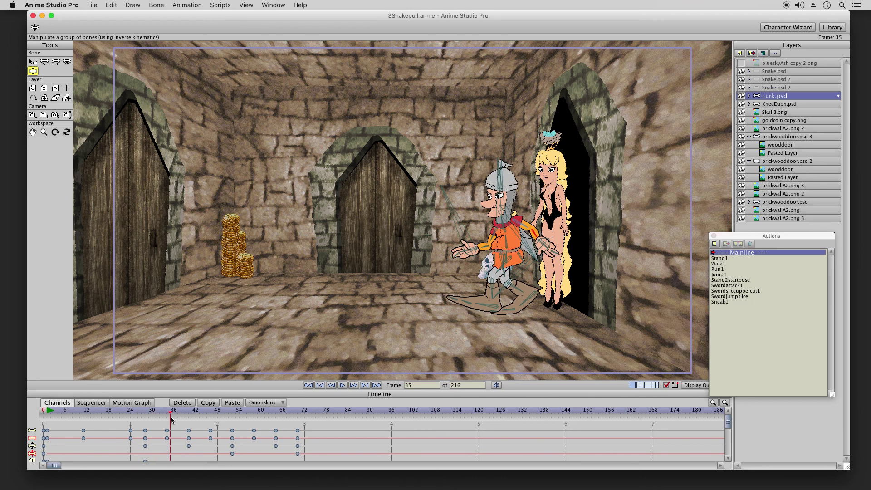
pyautogui.press('Right')
pyautogui.press('Right')
pyautogui.press('Right')
pyautogui.press('Right')
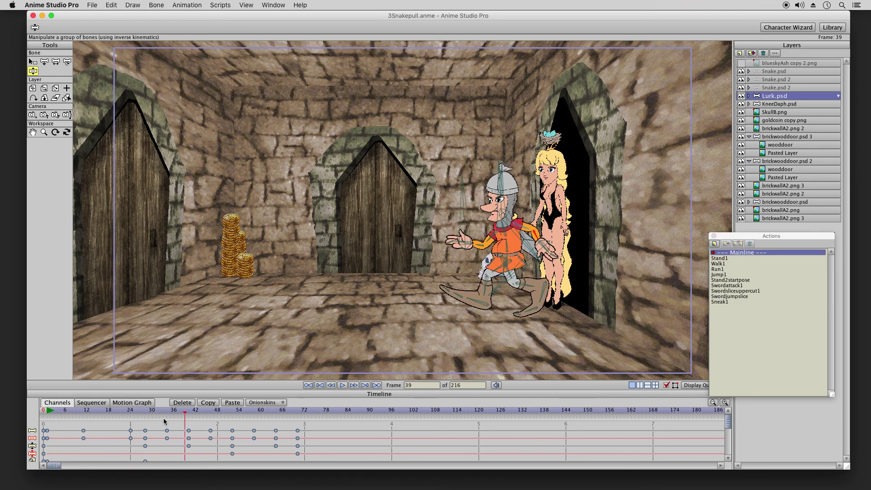
pyautogui.click(145, 413)
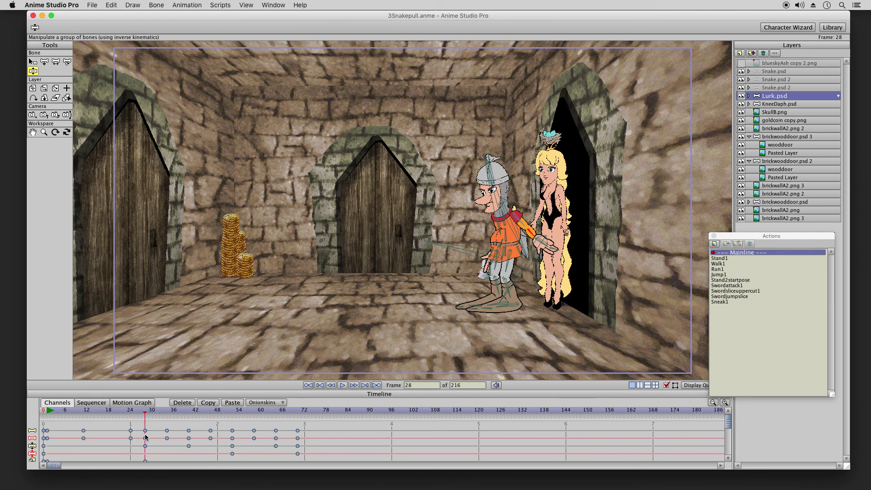
# Step: At frame 70, move Lurk.psd left to the room centre at X 0.0965, Y -0.3869
pyautogui.rightClick(145, 460)
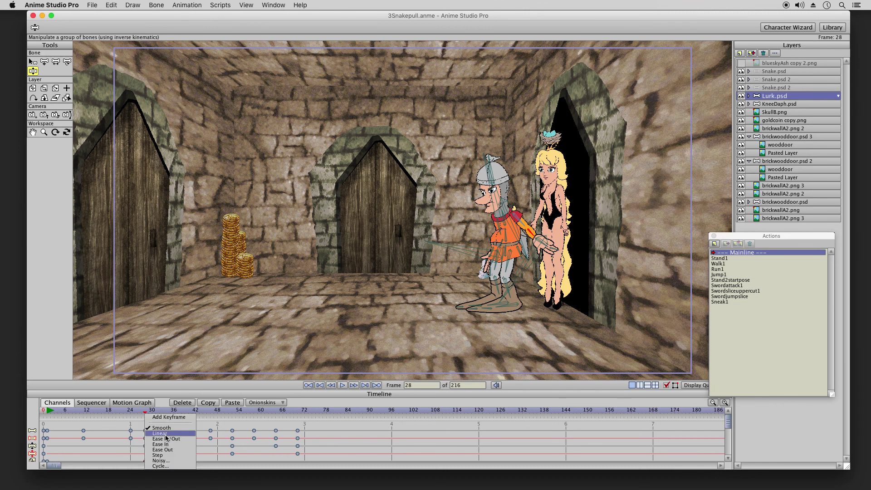
pyautogui.click(229, 422)
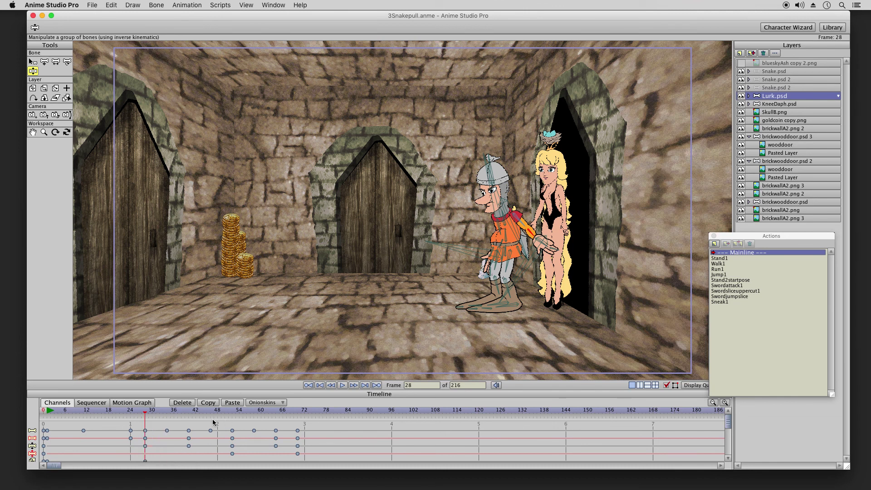
pyautogui.click(298, 414)
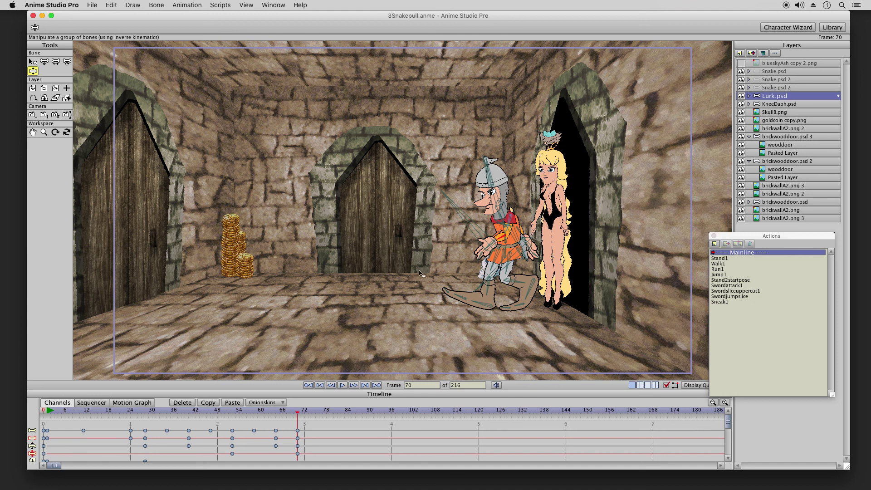
pyautogui.click(33, 88)
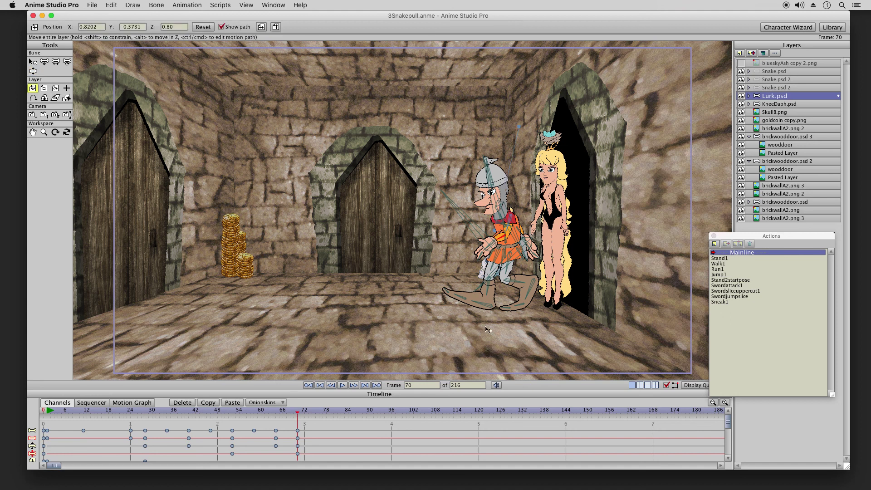
pyautogui.moveTo(522, 326); pyautogui.dragTo(470, 329)
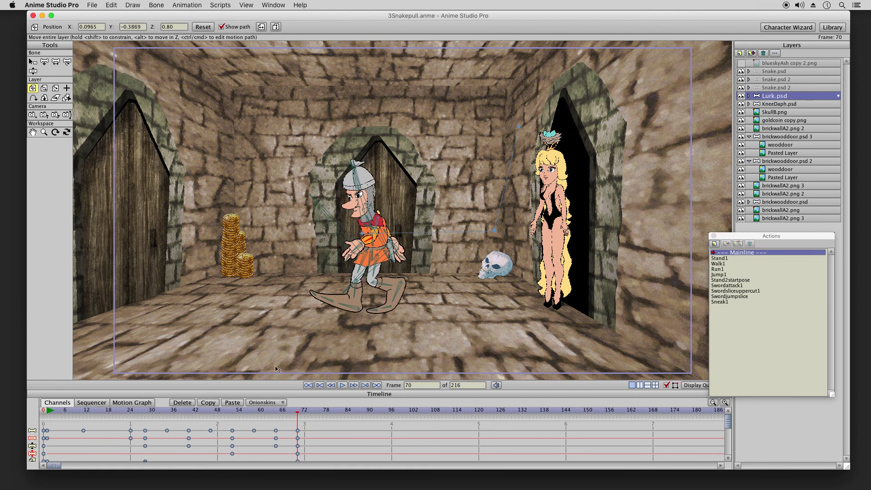
# Step: Set the knight's final movement keyframe to Linear interpolation
pyautogui.click(141, 413)
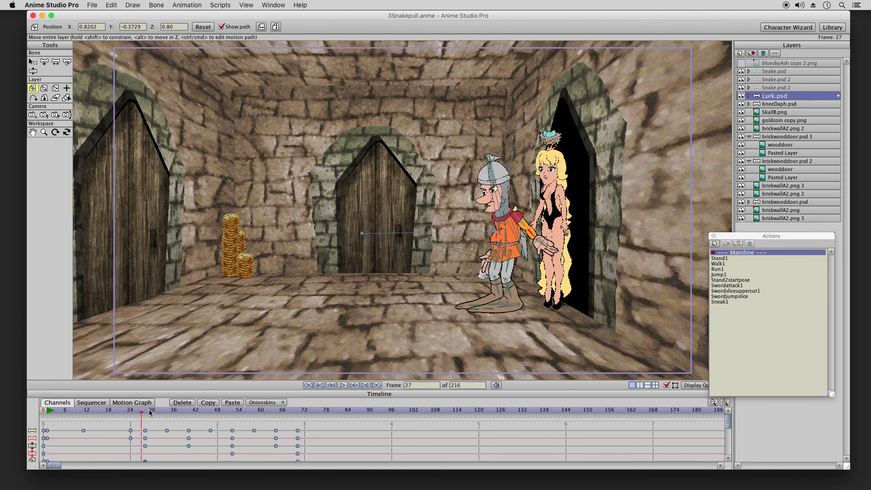
pyautogui.click(159, 413)
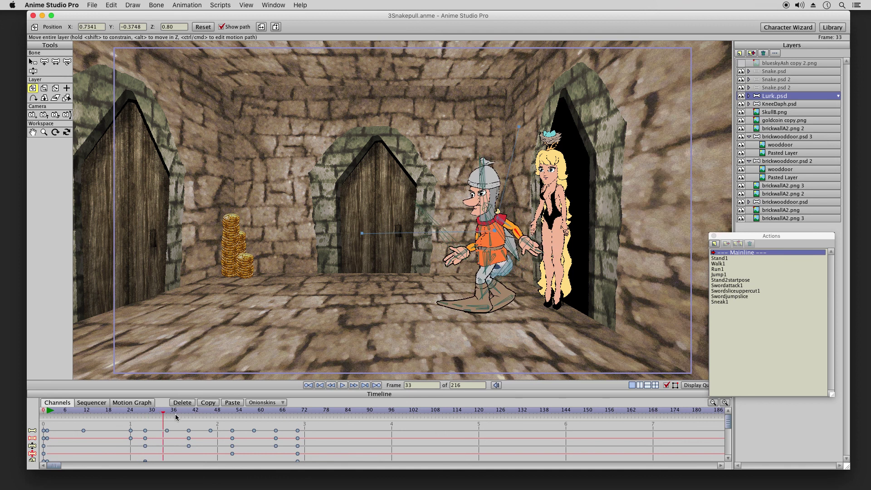
pyautogui.moveTo(167, 416); pyautogui.dragTo(192, 414)
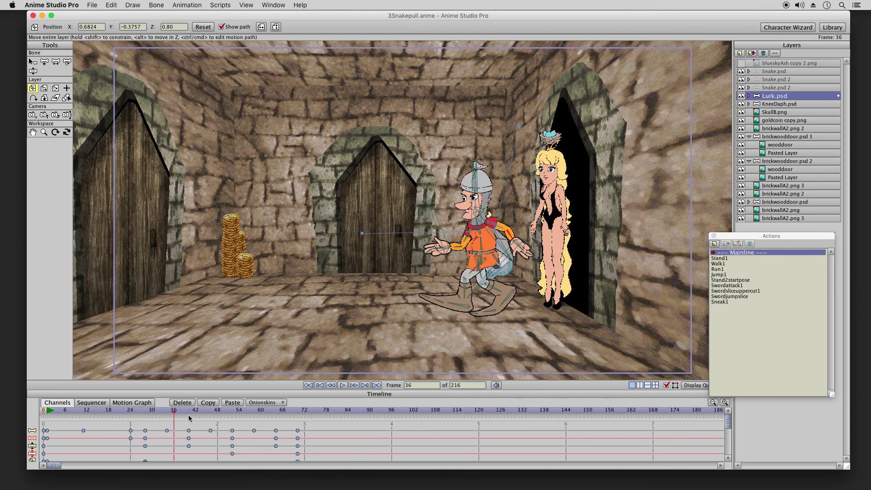
pyautogui.click(297, 461)
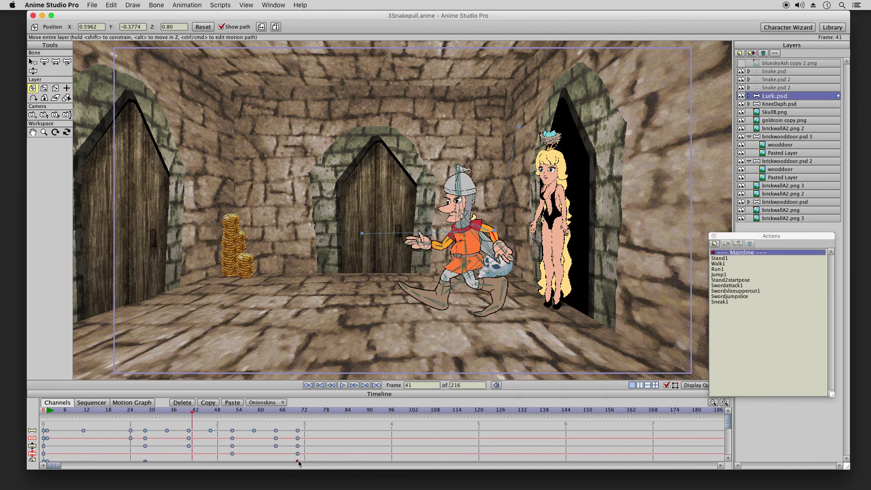
pyautogui.rightClick(297, 461)
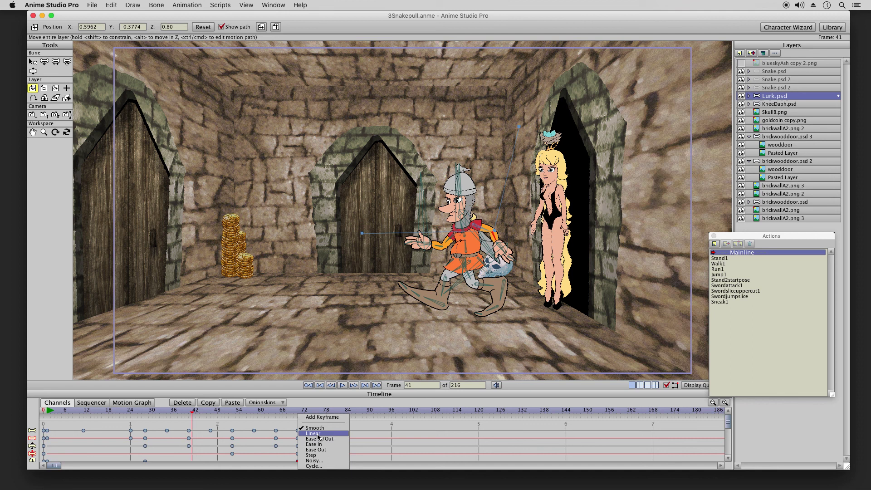
pyautogui.click(318, 436)
# Step: Scrub the walk from frame 28 through frame 46 to check the knight's even pace
pyautogui.click(144, 413)
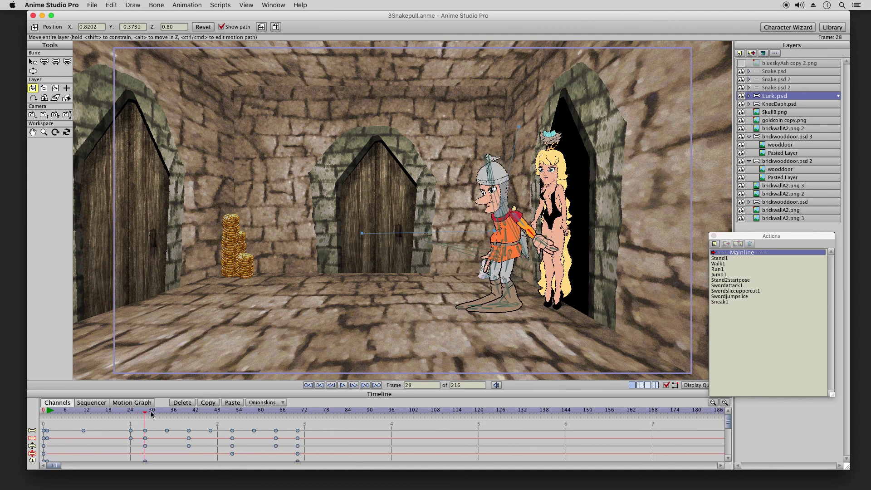
pyautogui.moveTo(151, 414); pyautogui.dragTo(297, 429)
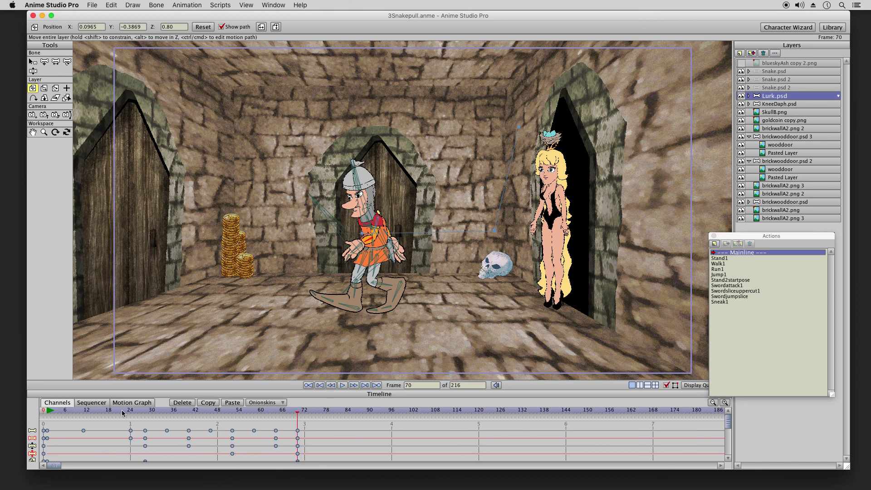
pyautogui.click(148, 411)
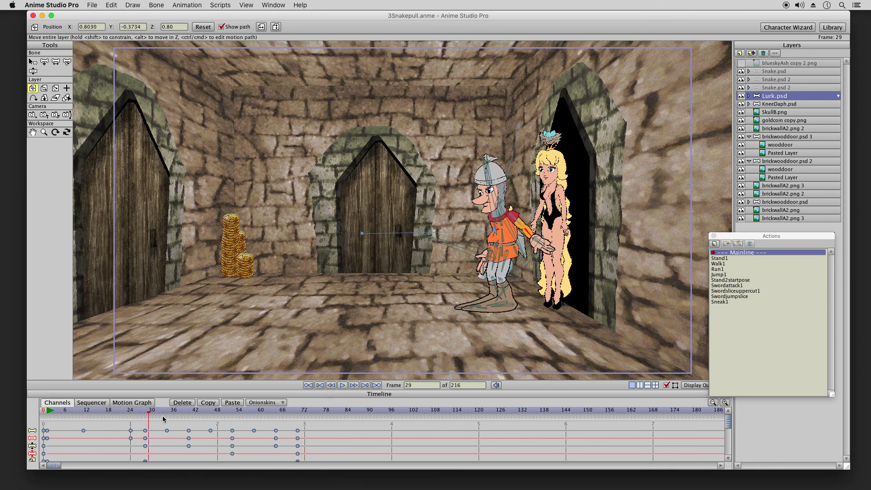
pyautogui.moveTo(163, 419); pyautogui.dragTo(313, 419)
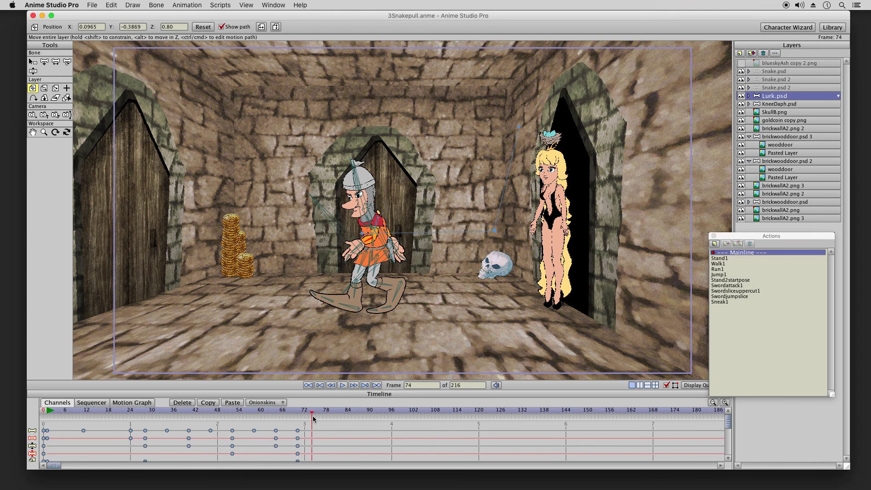
pyautogui.click(145, 415)
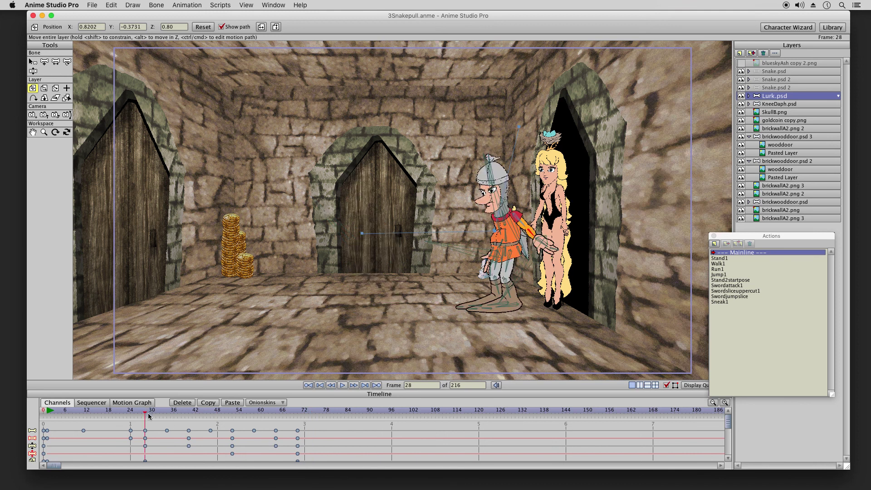
pyautogui.click(168, 413)
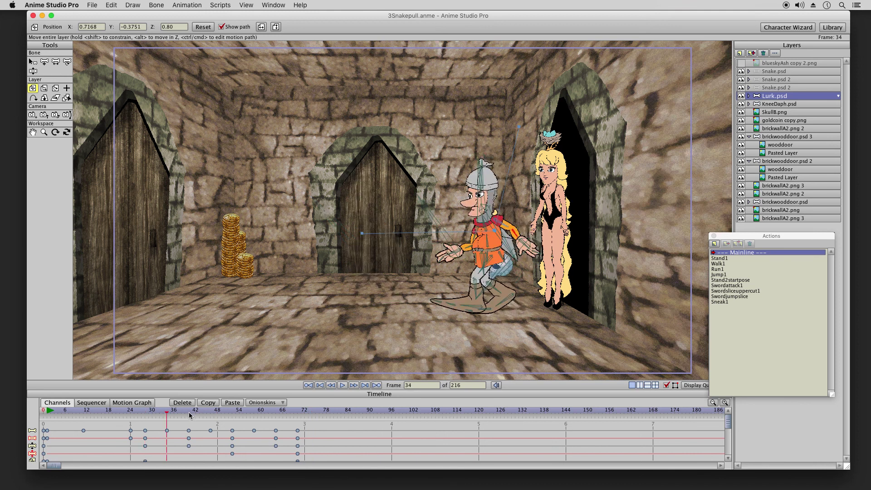
pyautogui.click(189, 413)
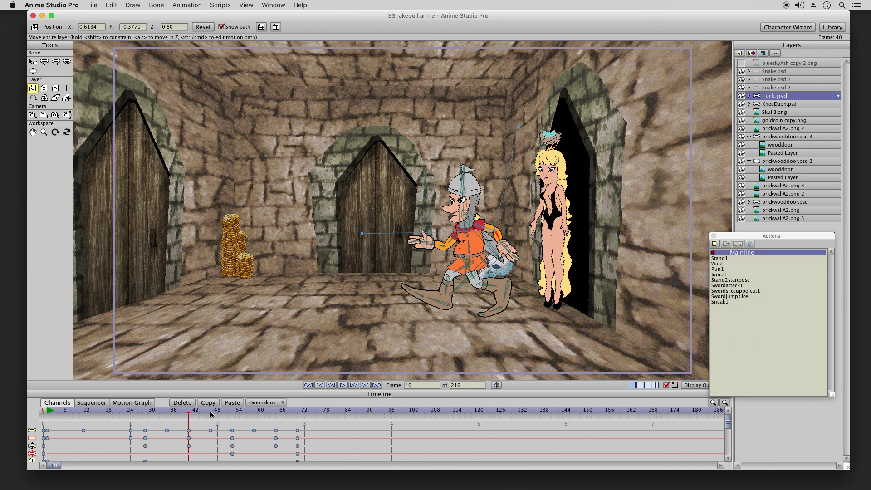
pyautogui.click(210, 413)
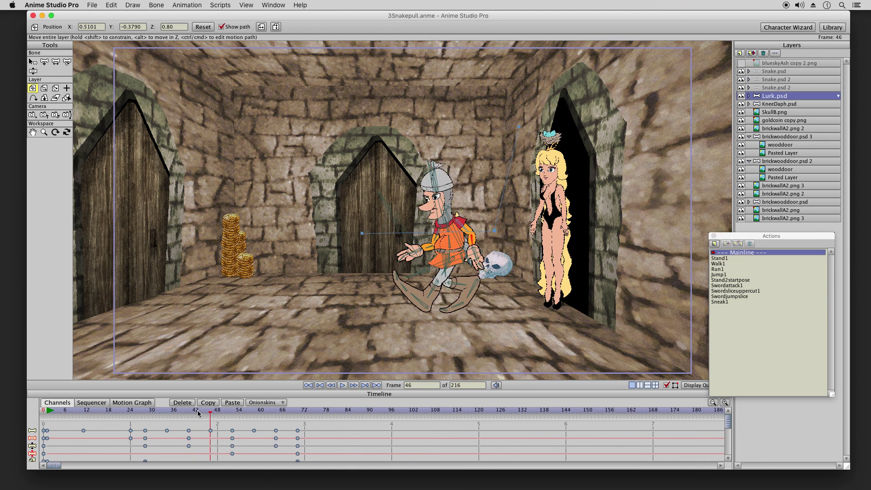
# Step: Recheck the knight's pose across frames 38–46 and preview the walk from frame 39 to 43
pyautogui.click(199, 413)
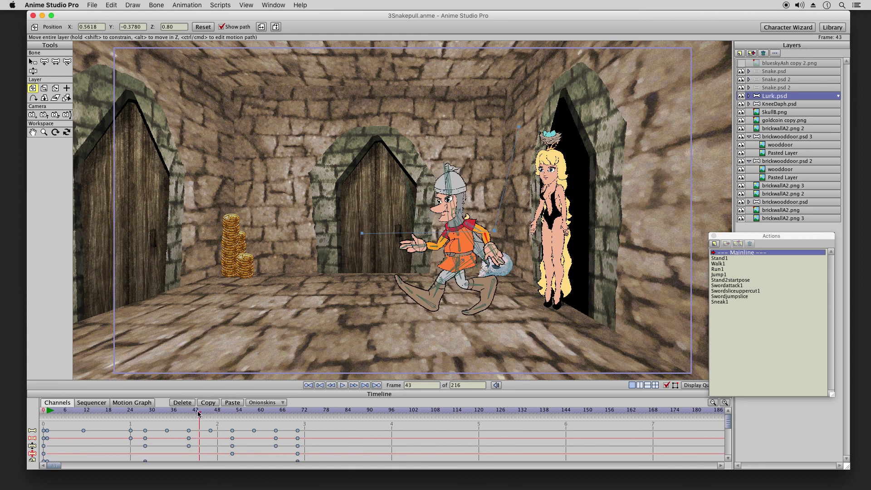
pyautogui.click(196, 412)
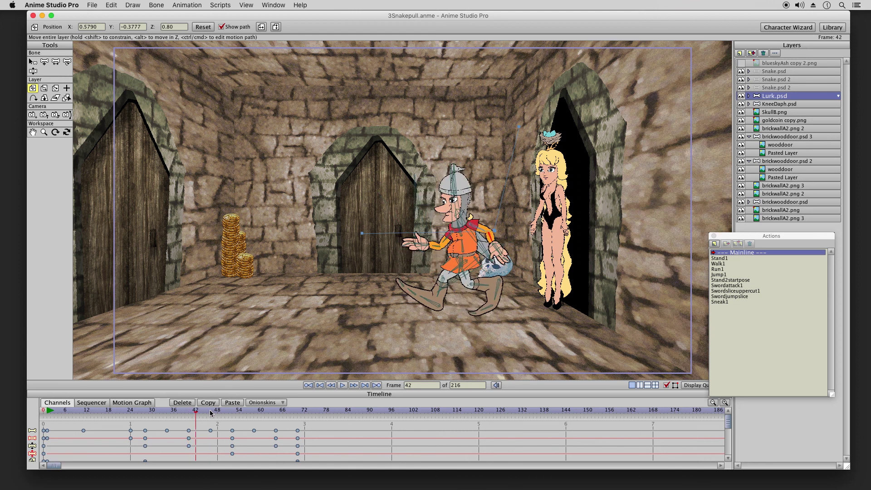
pyautogui.click(211, 414)
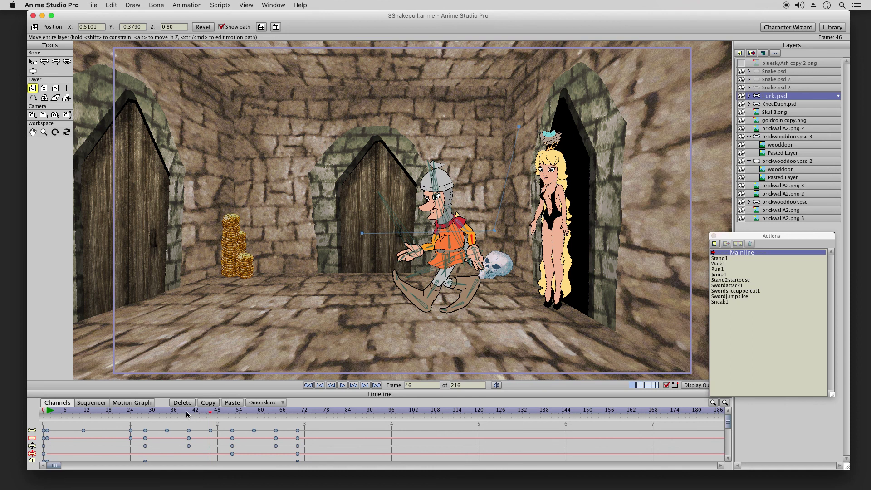
pyautogui.click(189, 412)
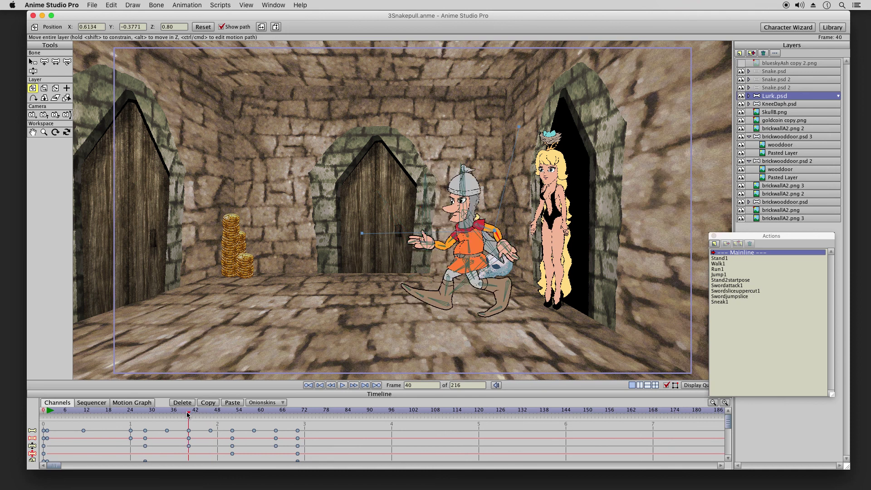
pyautogui.press('Left')
pyautogui.press('Left')
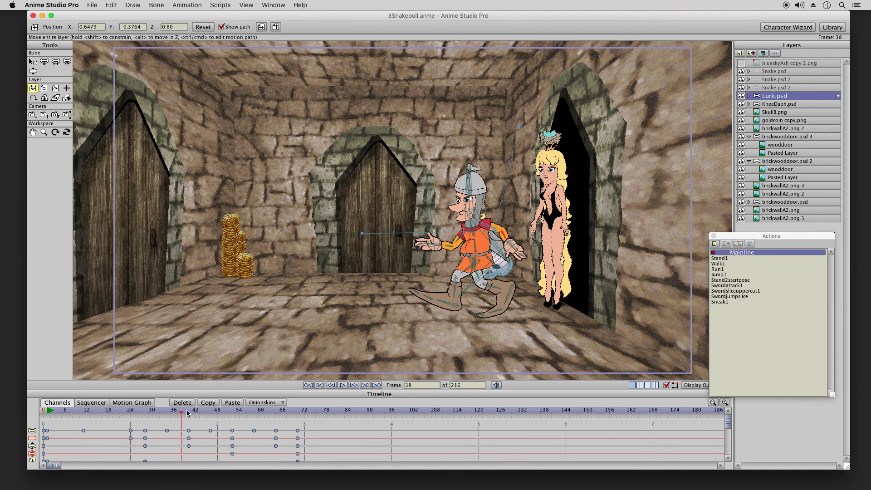
pyautogui.press('Right')
pyautogui.moveTo(190, 413); pyautogui.dragTo(203, 413)
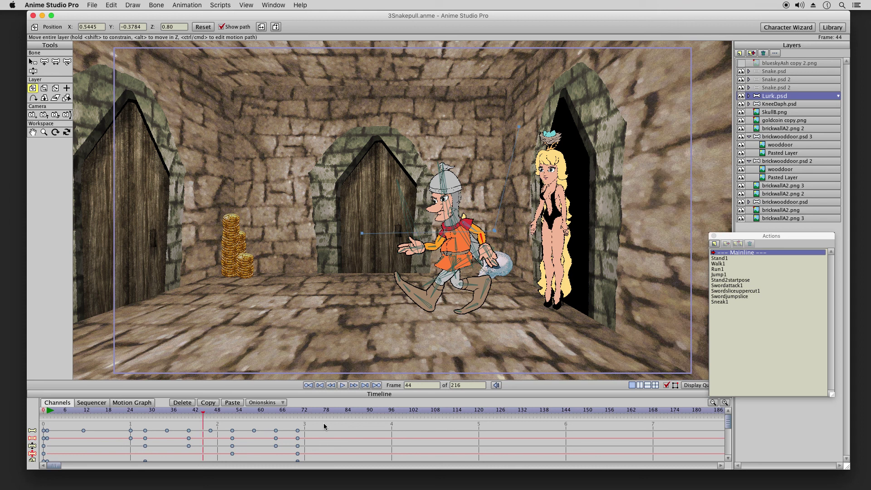
pyautogui.moveTo(310, 423); pyautogui.dragTo(205, 476)
pyautogui.moveTo(211, 432); pyautogui.dragTo(202, 435)
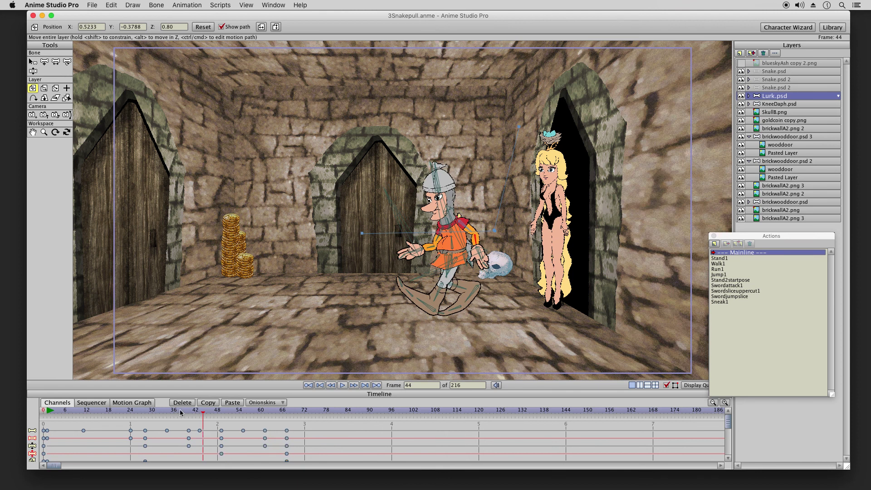
pyautogui.click(185, 411)
pyautogui.click(202, 414)
pyautogui.click(207, 414)
pyautogui.click(221, 414)
pyautogui.click(225, 415)
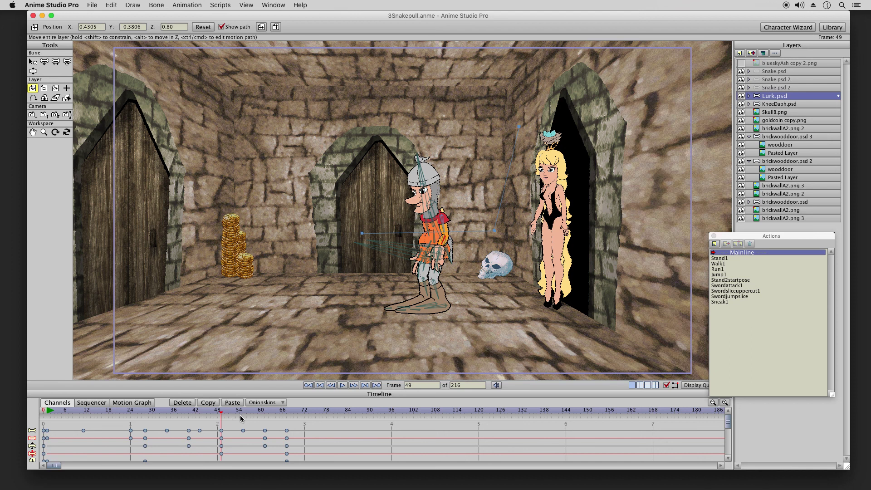
pyautogui.click(228, 415)
pyautogui.click(254, 416)
pyautogui.click(266, 415)
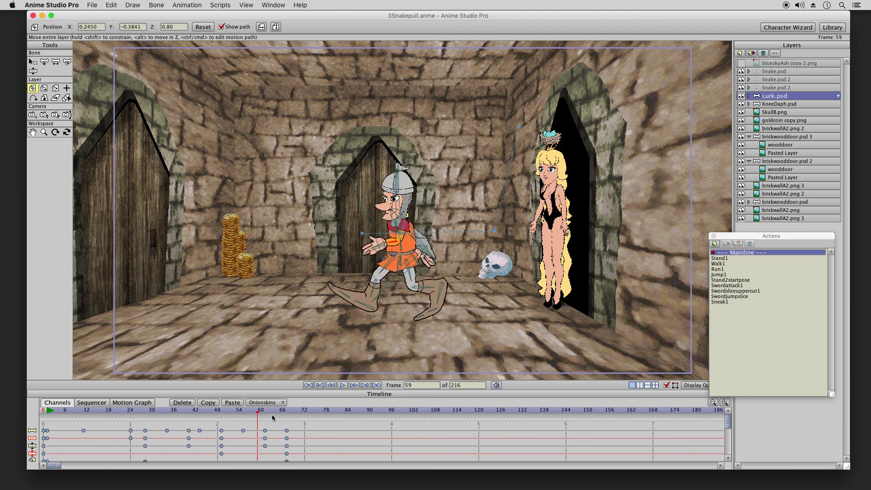
pyautogui.click(271, 415)
pyautogui.click(282, 414)
pyautogui.click(284, 415)
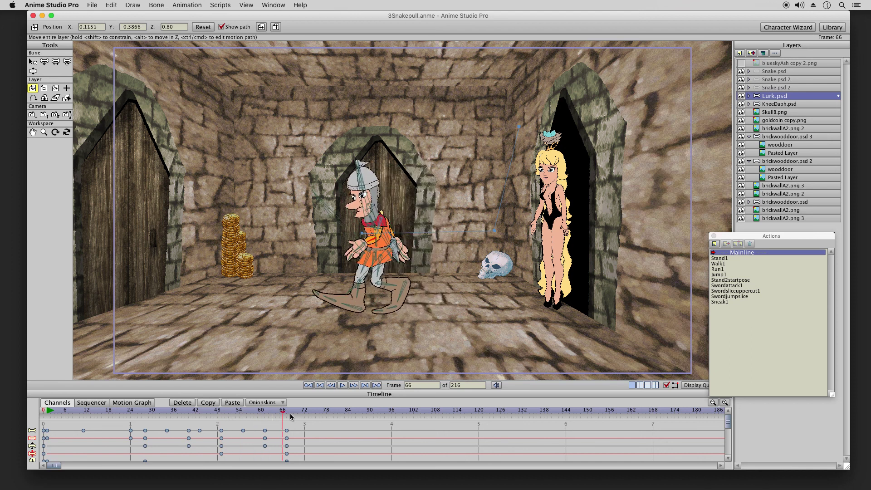
pyautogui.click(290, 417)
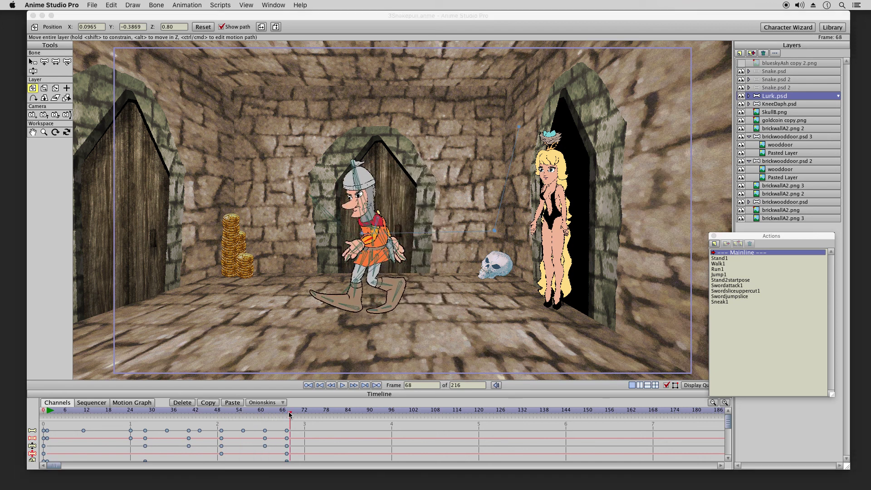
pyautogui.press('Left')
pyautogui.click(306, 413)
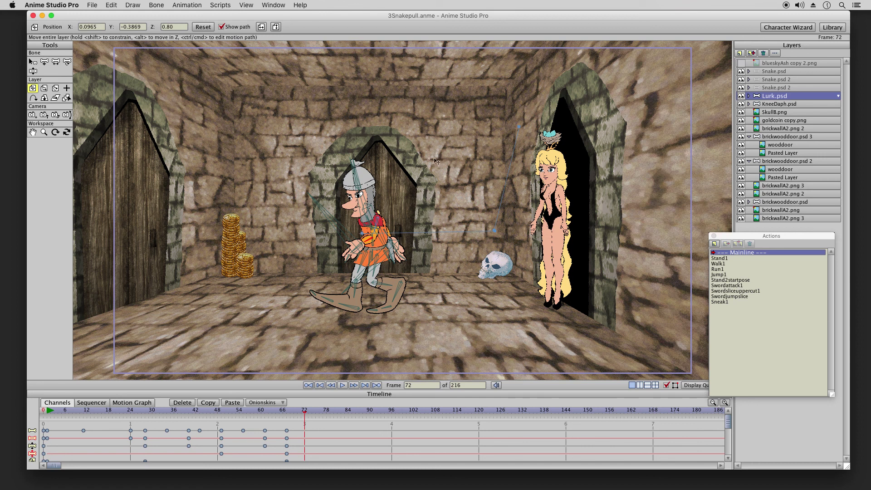
pyautogui.click(286, 412)
pyautogui.click(48, 410)
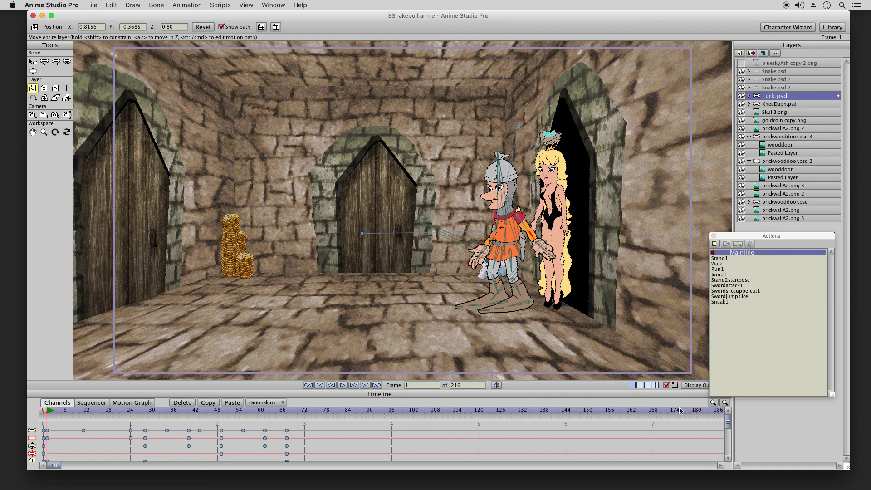
pyautogui.scroll(-4, 728, 423)
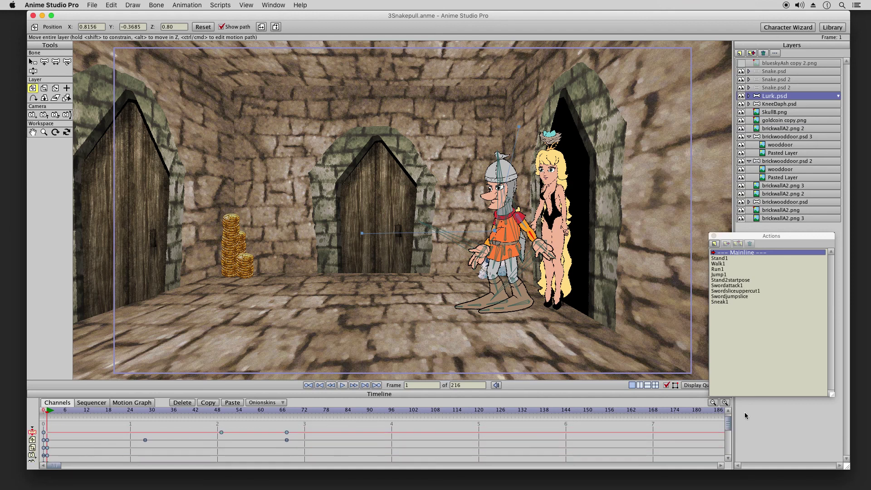
pyautogui.scroll(-3, 728, 424)
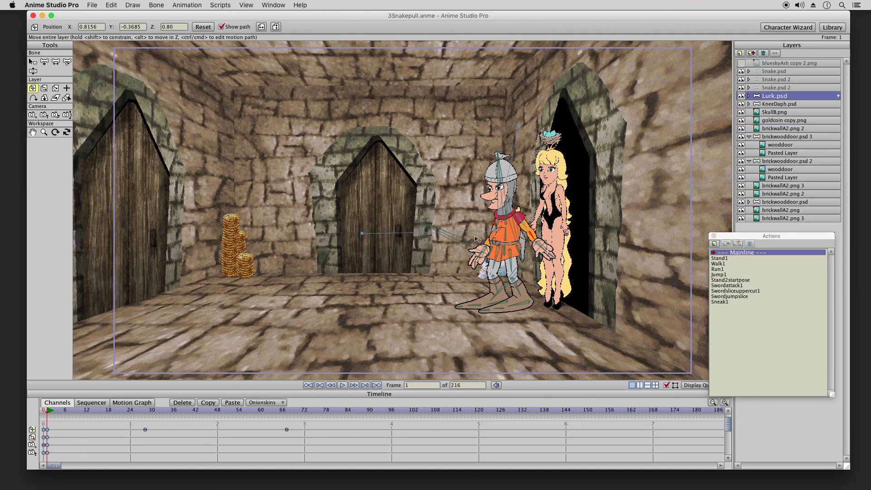
# Step: Paste Lurk's layer keyframes at frame 28 and scrub the walk to frame 54
pyautogui.click(145, 413)
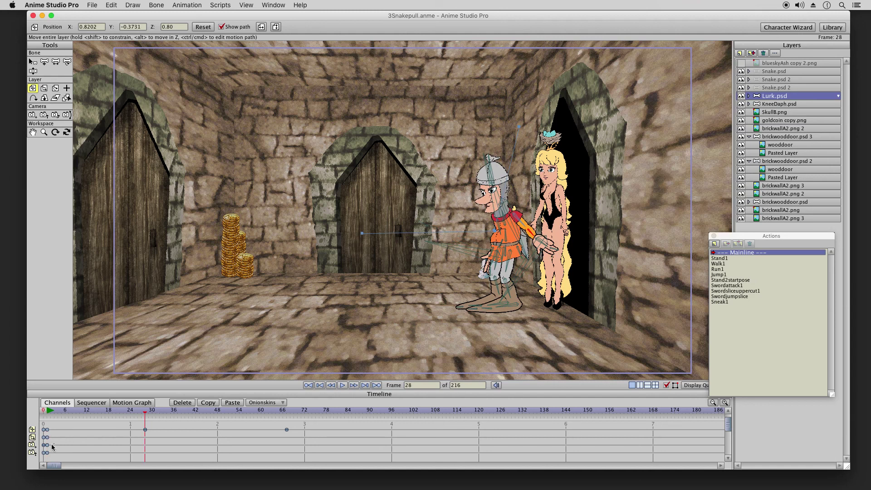
pyautogui.click(232, 402)
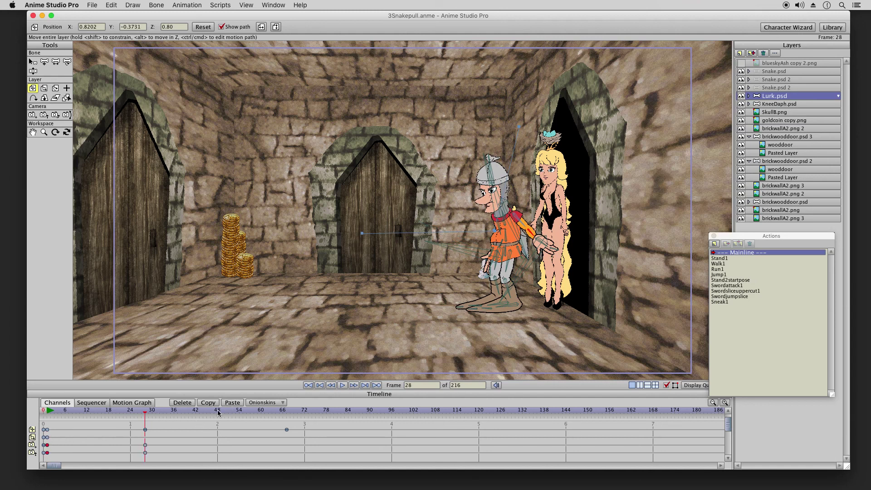
pyautogui.click(159, 411)
pyautogui.moveTo(188, 416); pyautogui.dragTo(286, 414)
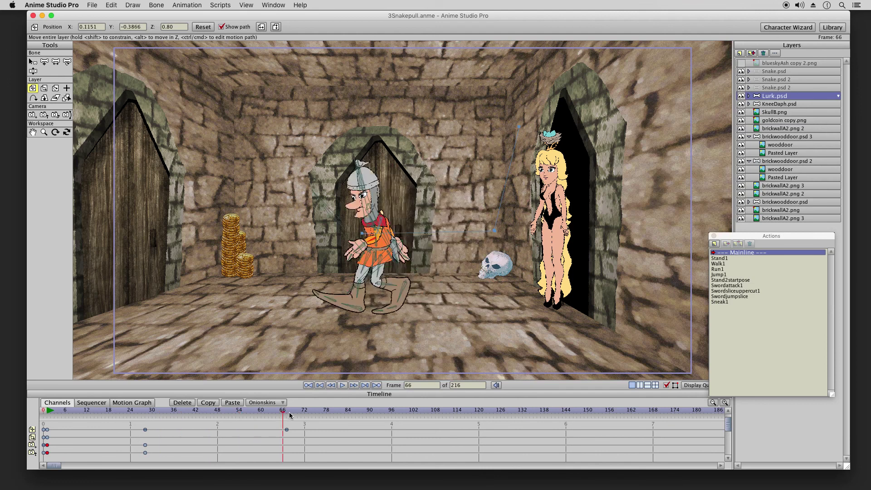
# Step: At frame 72, track the camera to centre Lurk in the room
pyautogui.click(306, 413)
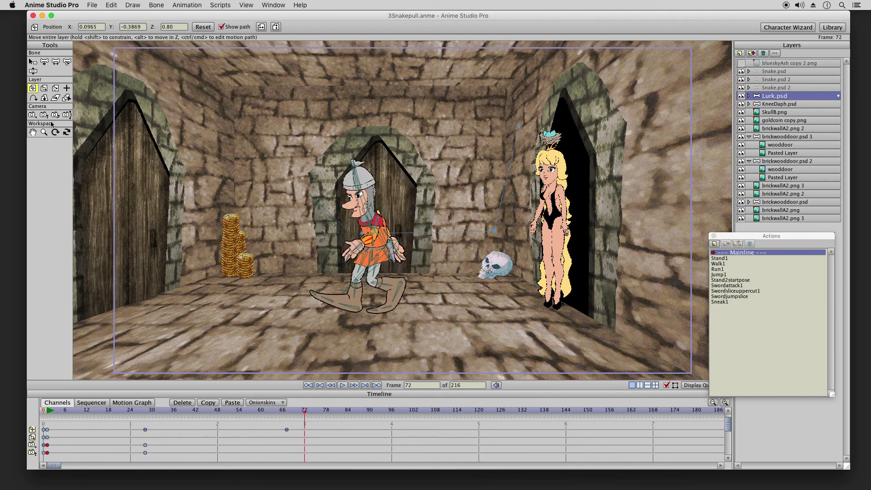
pyautogui.click(32, 115)
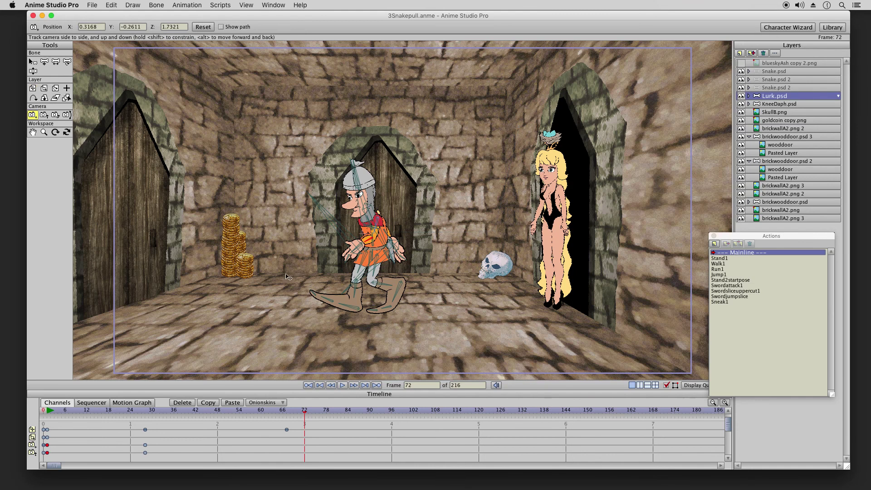
pyautogui.moveTo(298, 277); pyautogui.dragTo(345, 296)
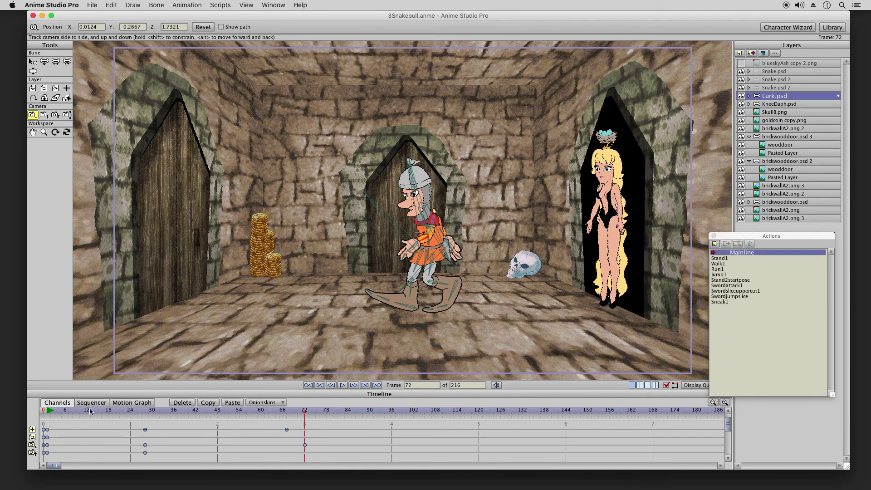
# Step: Hide the knight's bone overlay and rewind to frame 1
pyautogui.click(49, 412)
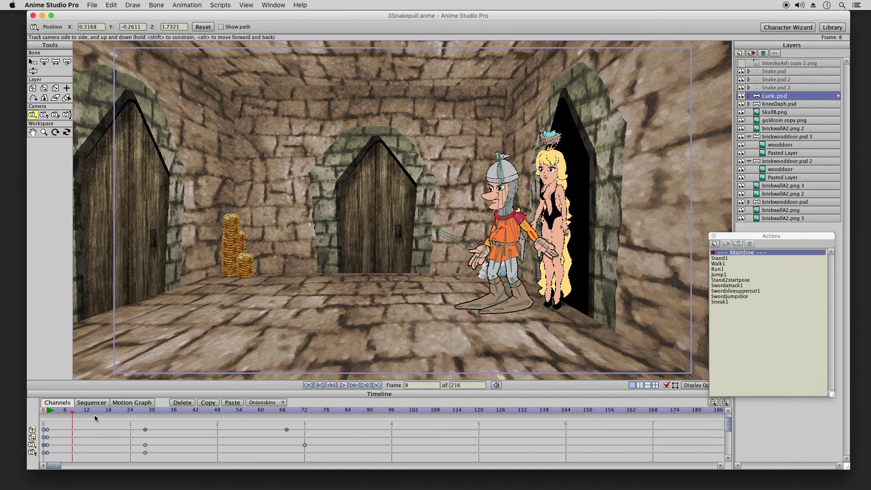
pyautogui.click(666, 385)
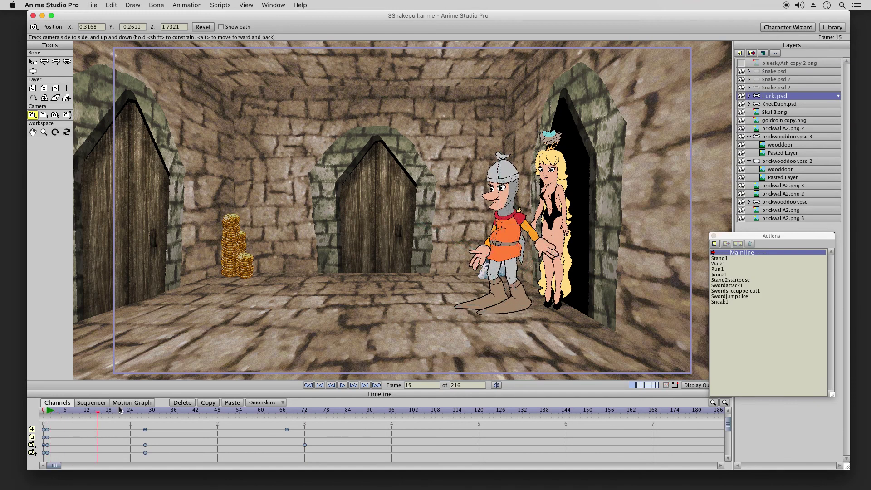
pyautogui.click(47, 412)
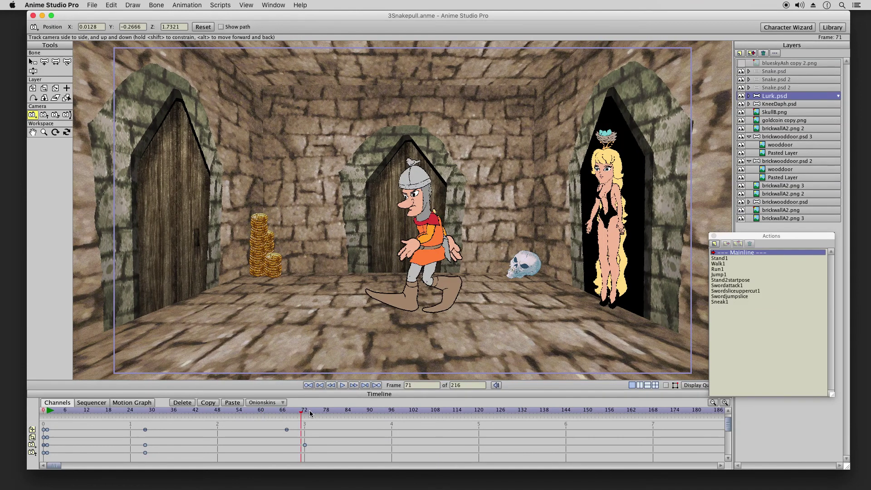
# Step: Play the camera-tracked walk from the start, stop it, and go to frame 55
pyautogui.click(310, 413)
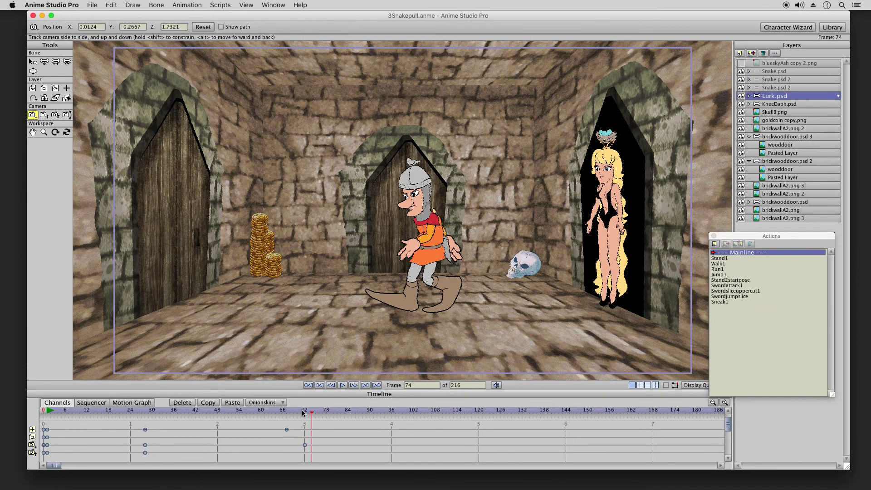
pyautogui.click(303, 413)
pyautogui.moveTo(48, 413); pyautogui.dragTo(47, 415)
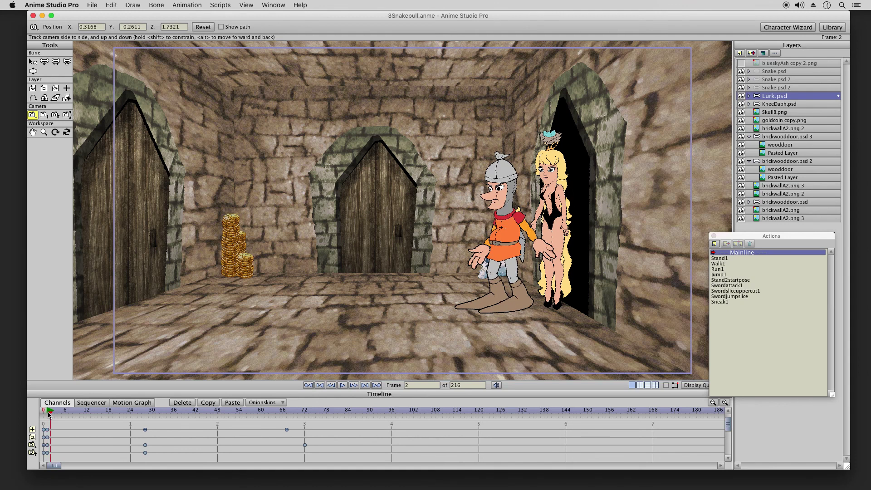
pyautogui.click(342, 385)
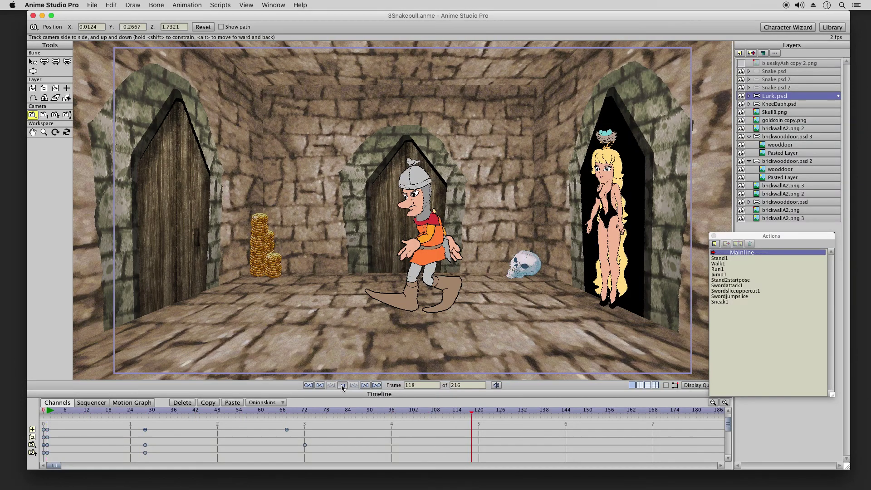
pyautogui.click(342, 385)
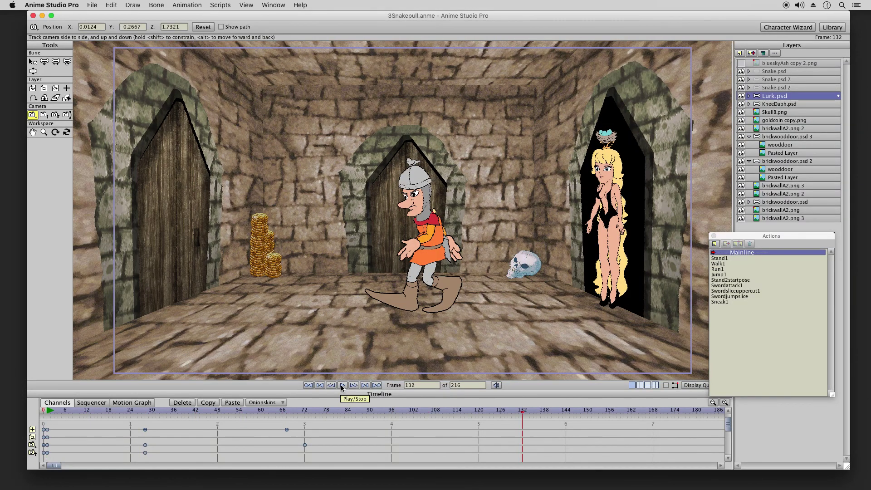
pyautogui.click(248, 410)
pyautogui.click(96, 6)
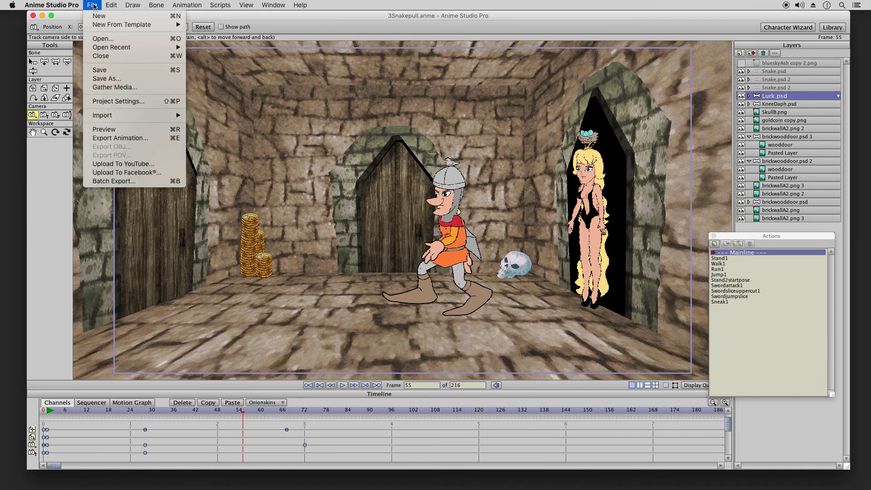
pyautogui.click(146, 130)
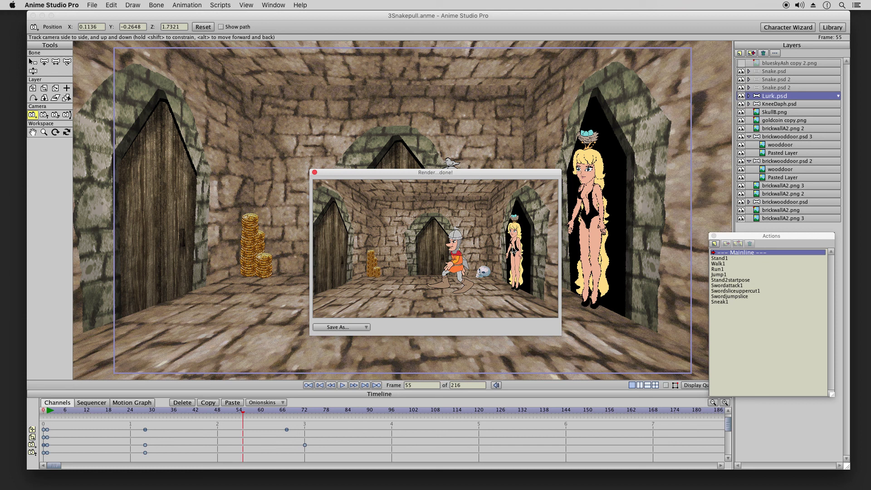
pyautogui.click(315, 172)
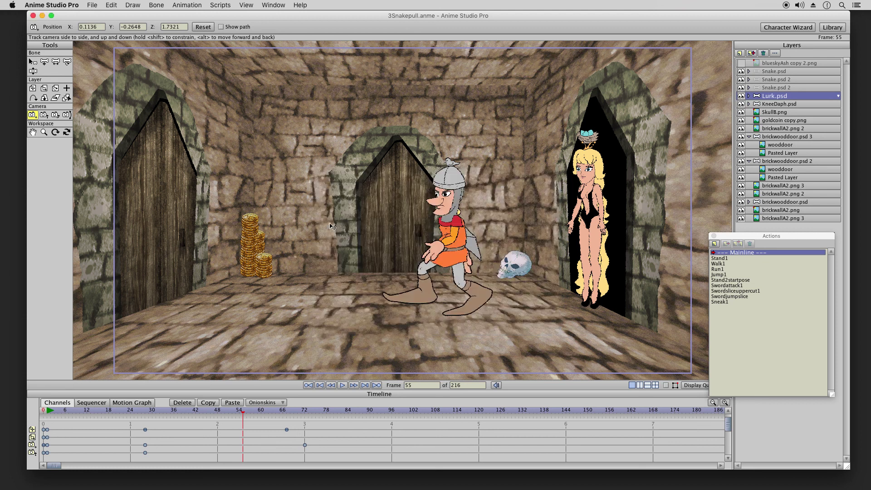